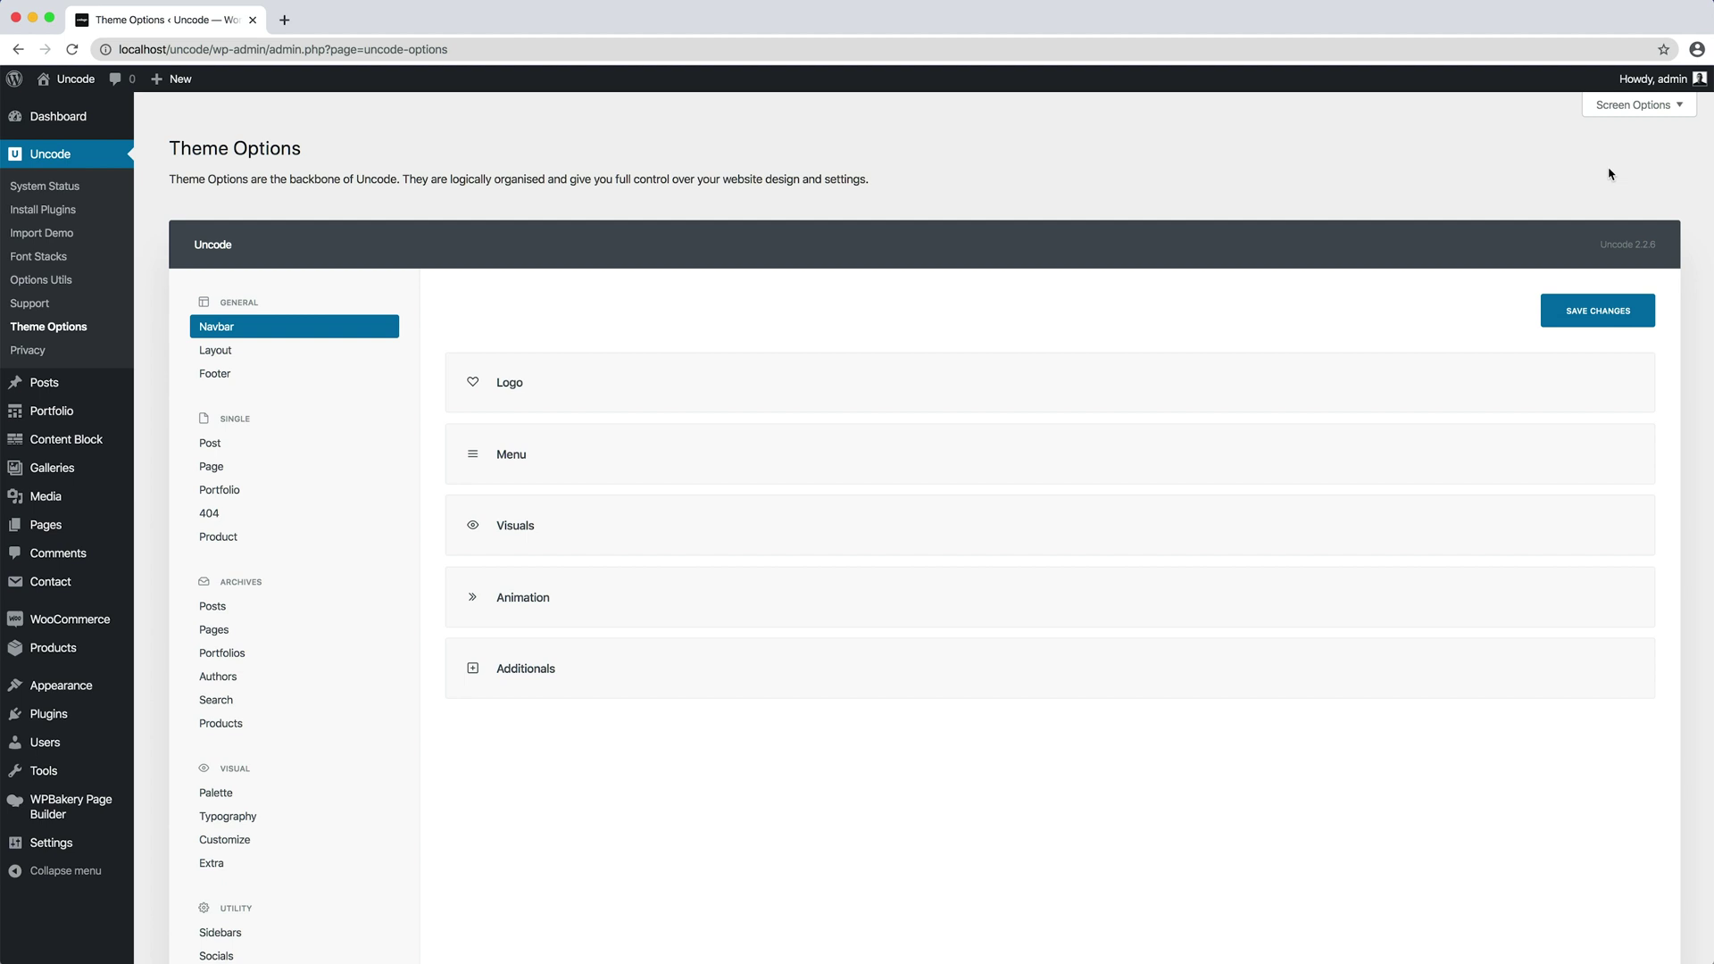
Expand the navbar Logo settings and toggle Logo Switchable off, then back on.
left_click(955, 377)
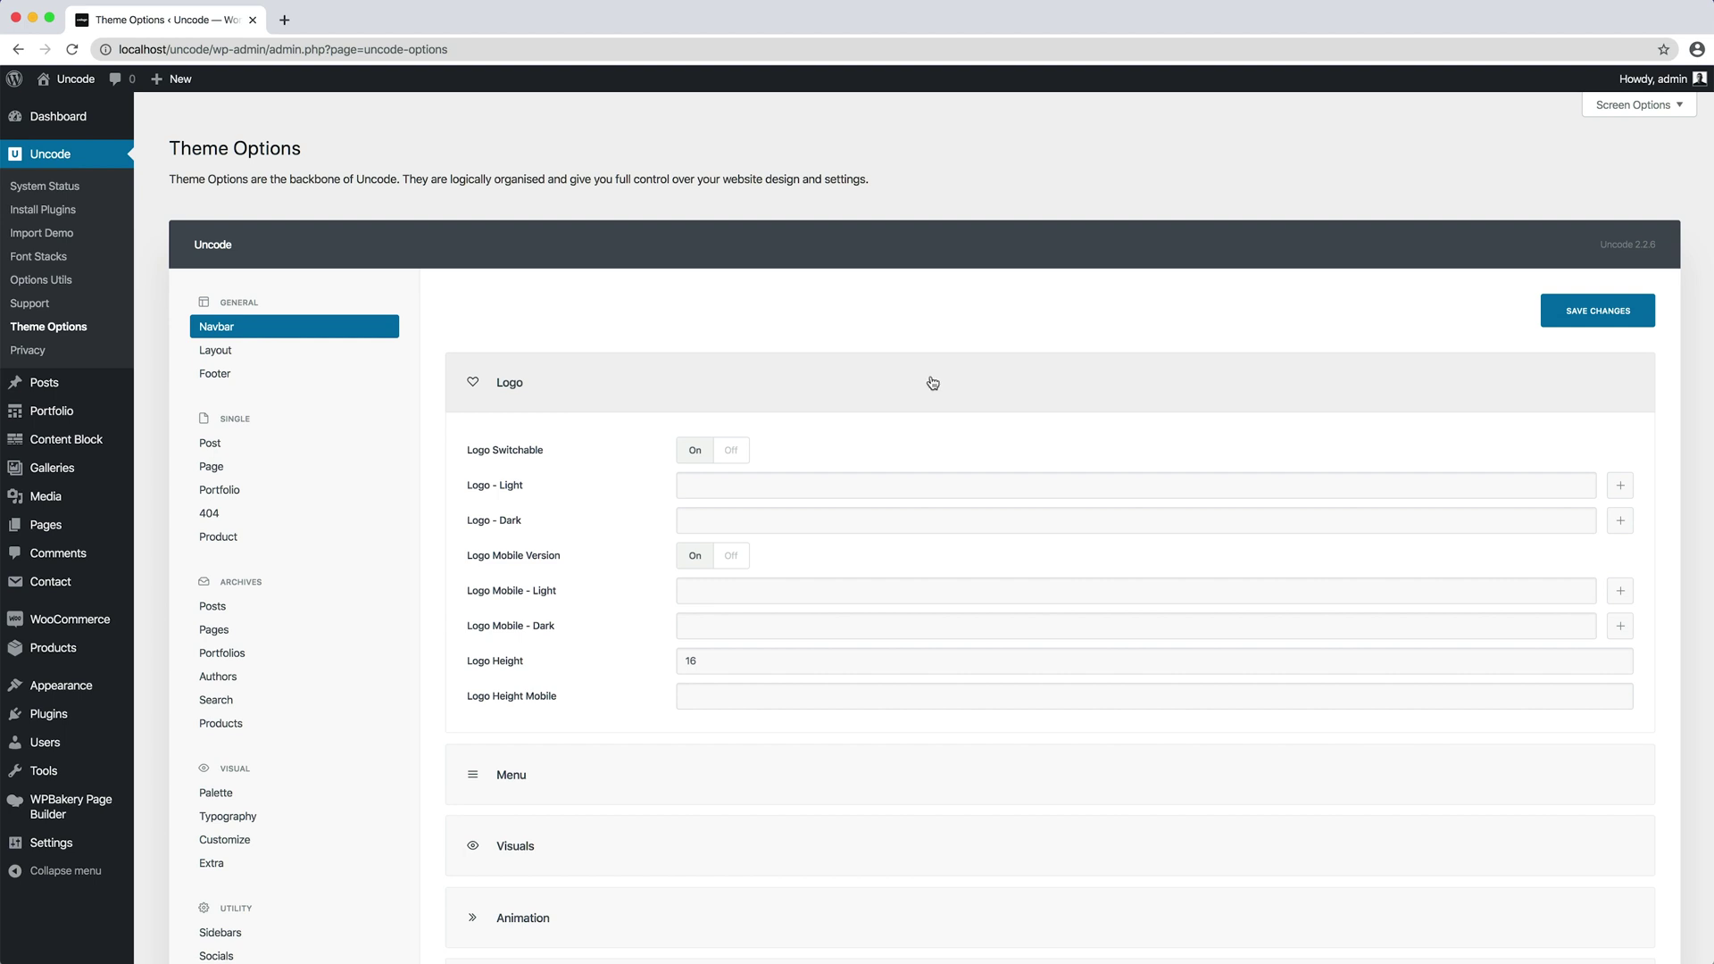
left_click(732, 451)
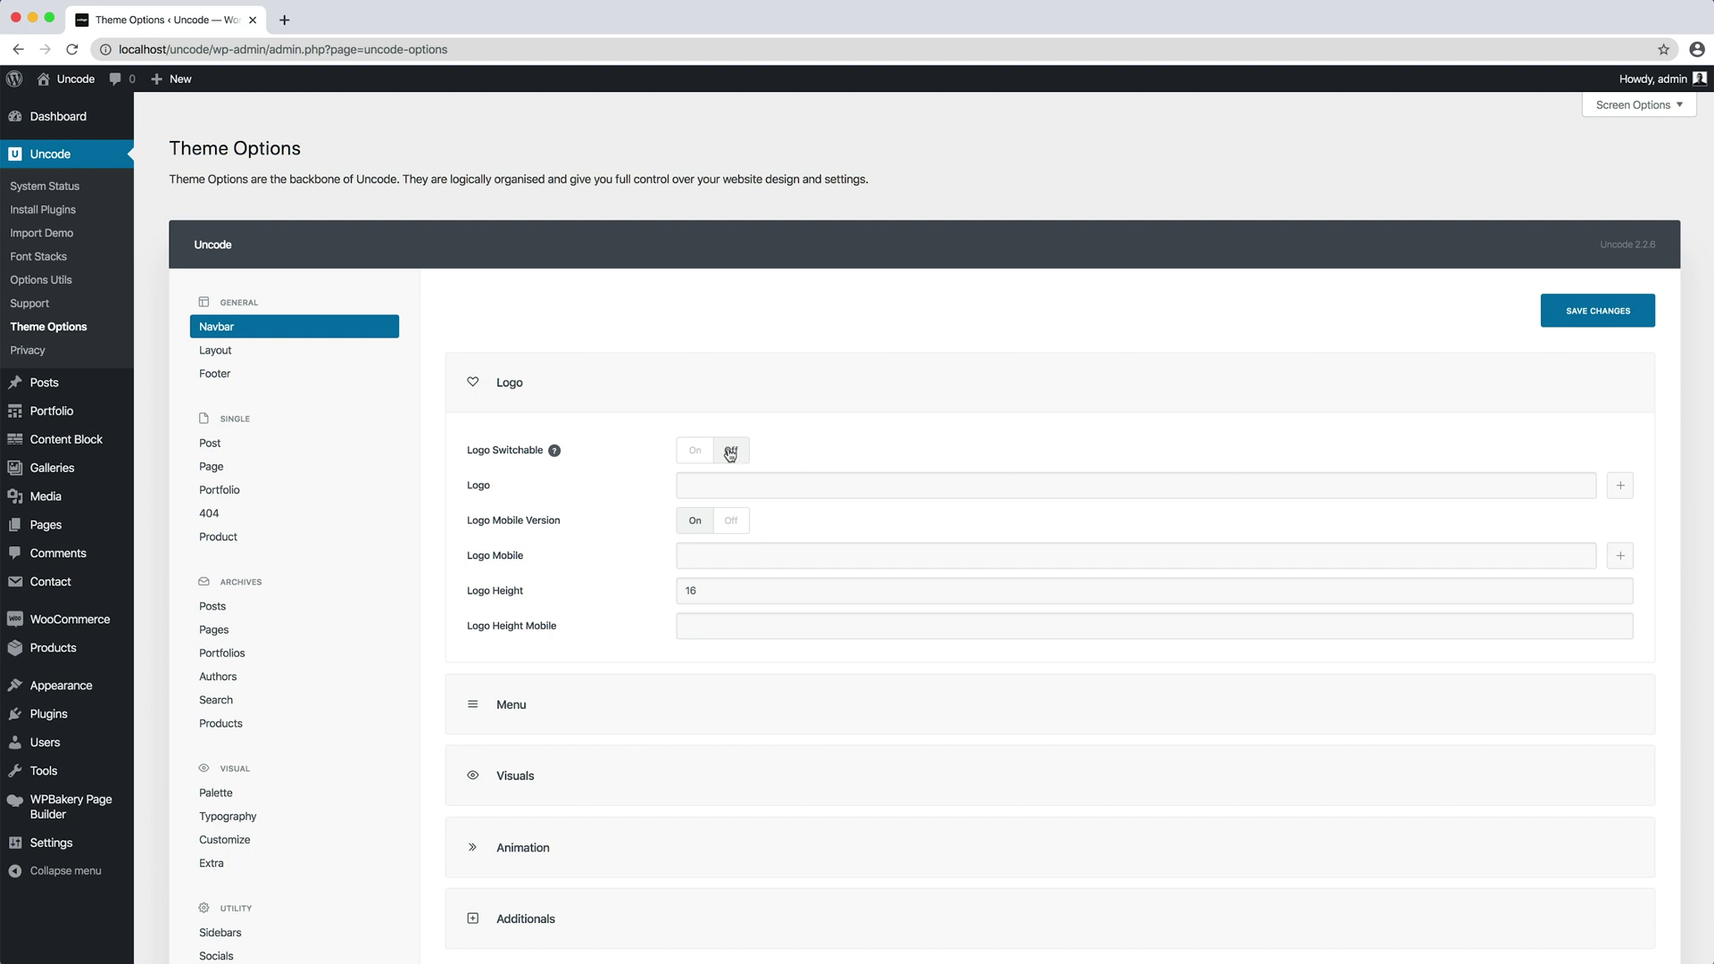
left_click(707, 453)
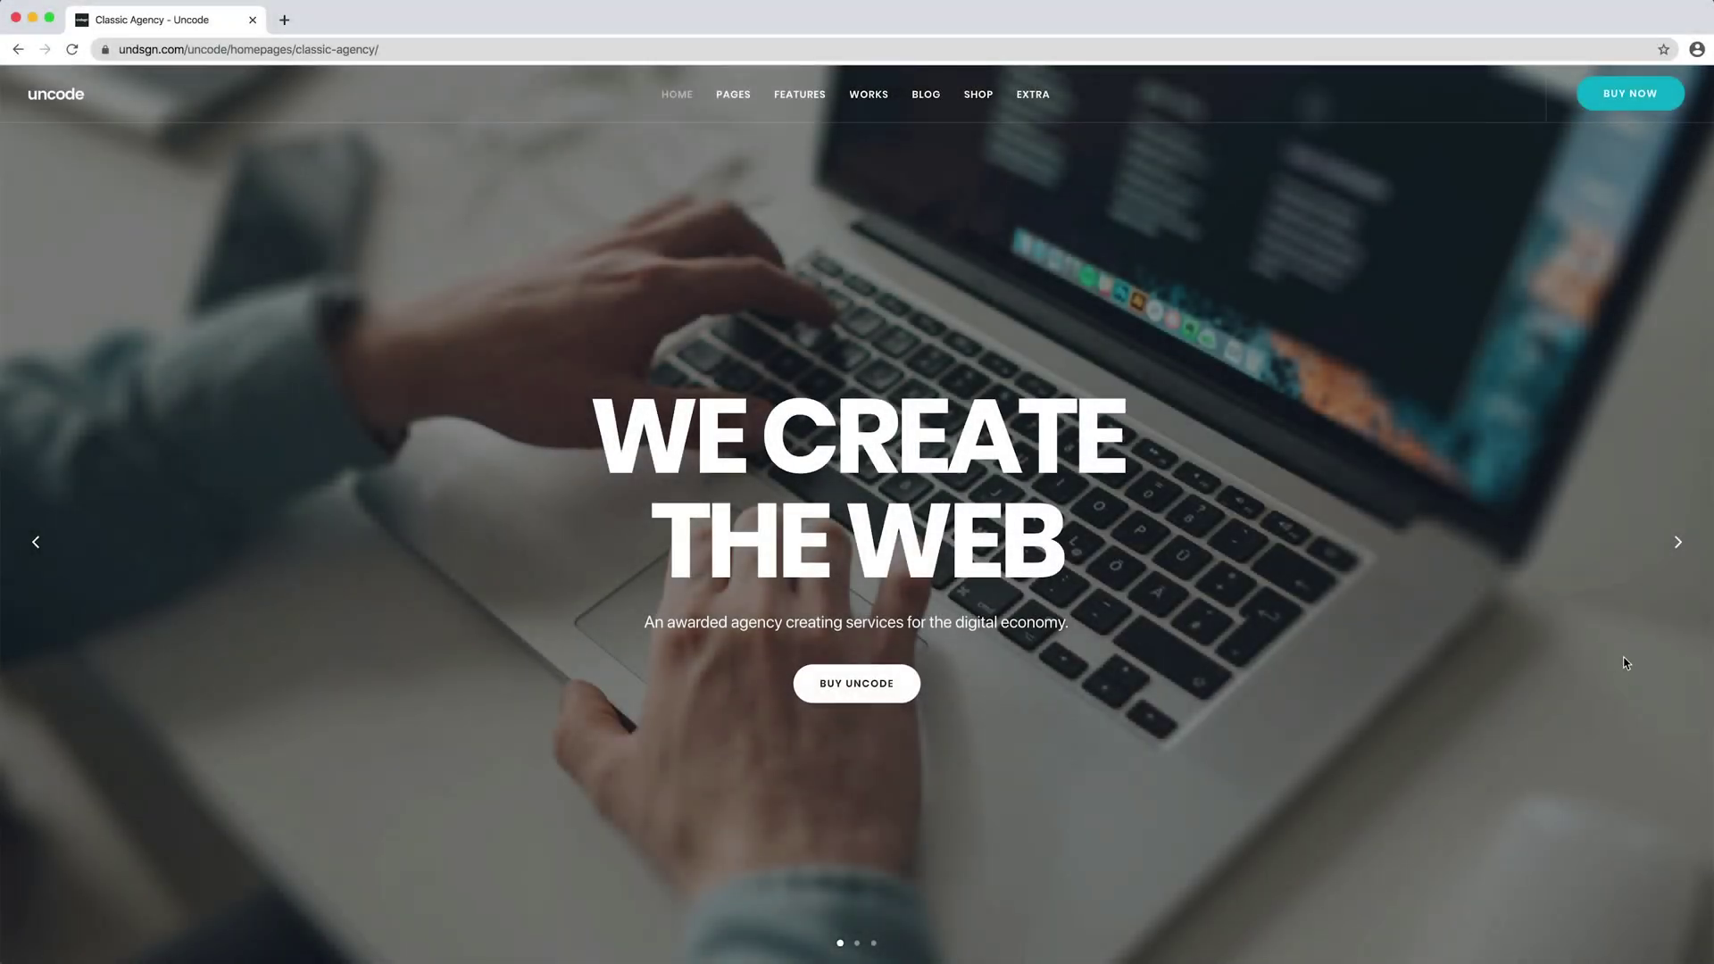
Compare the logo across five hero slides on the demo homepage, then set Logo Switchable to Off.
left_click(1675, 549)
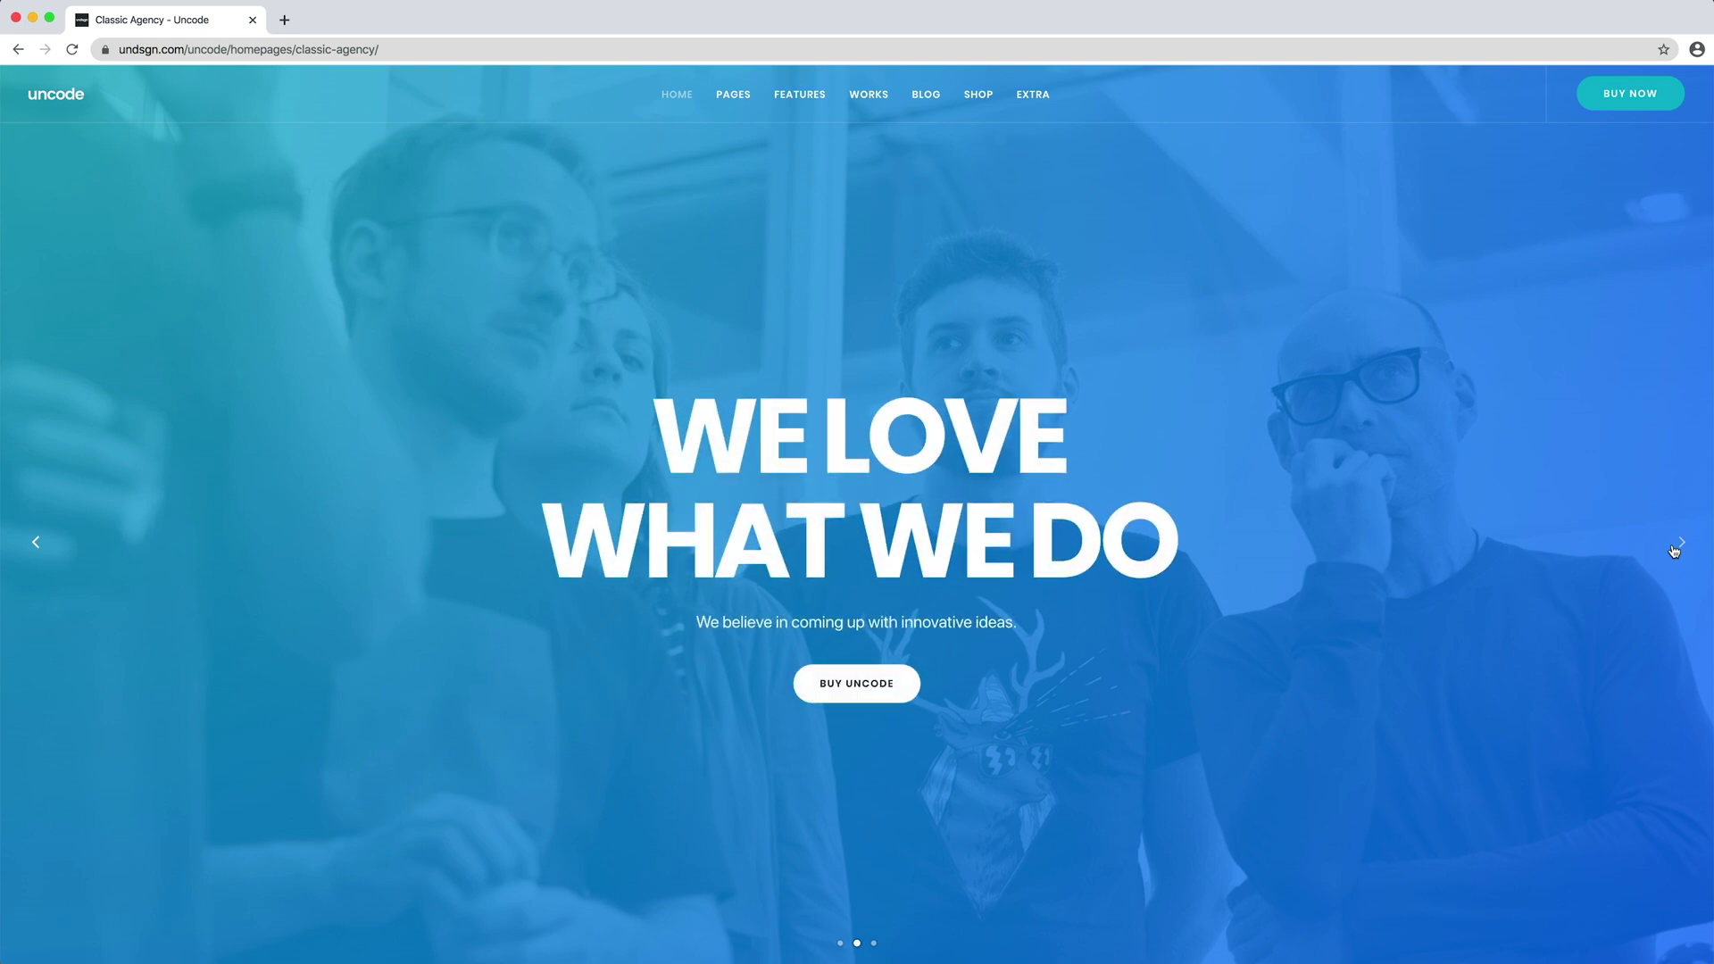
left_click(1675, 549)
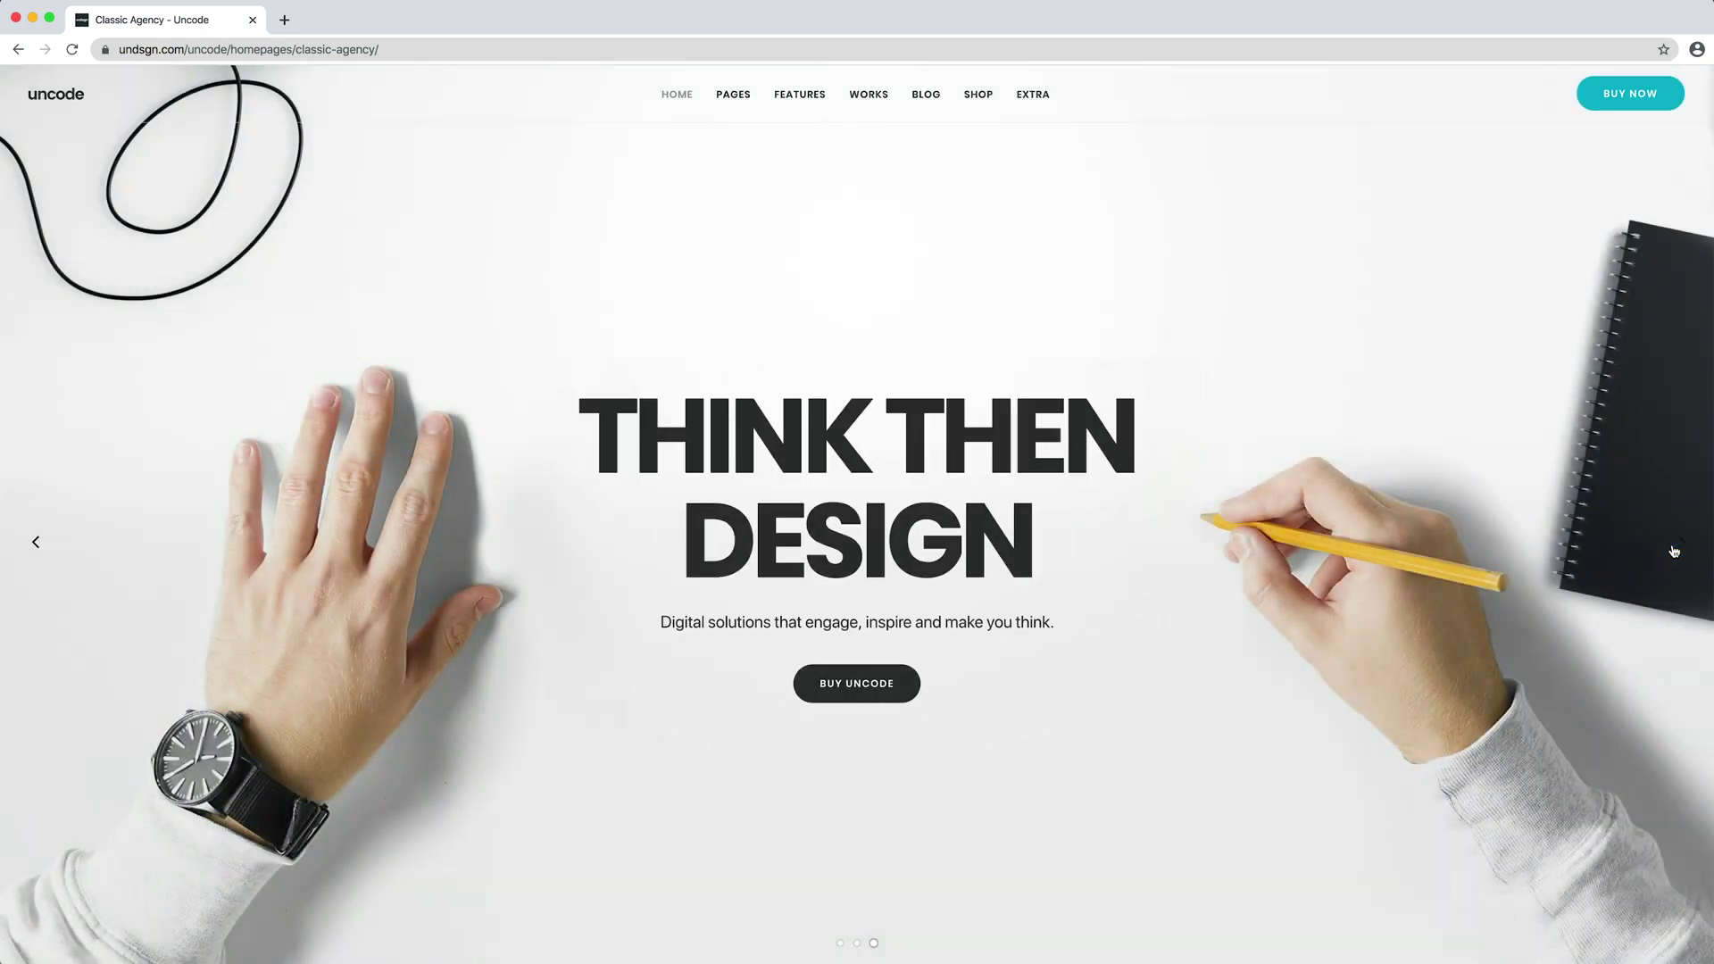
left_click(1675, 551)
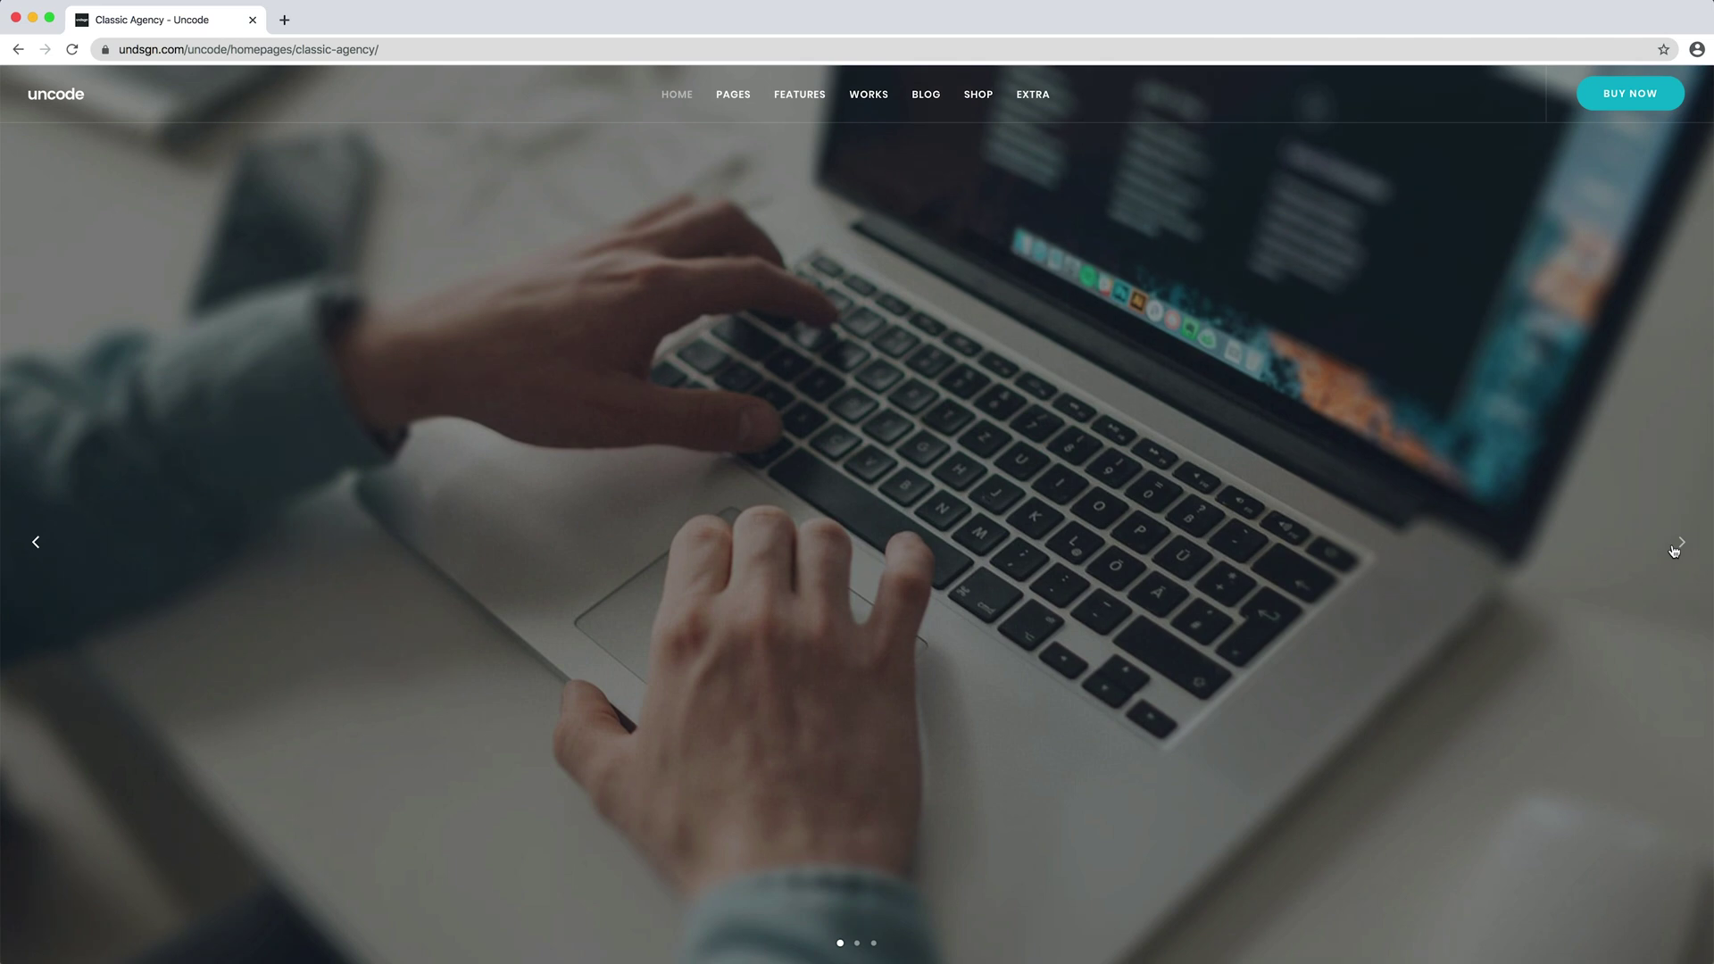
left_click(1675, 551)
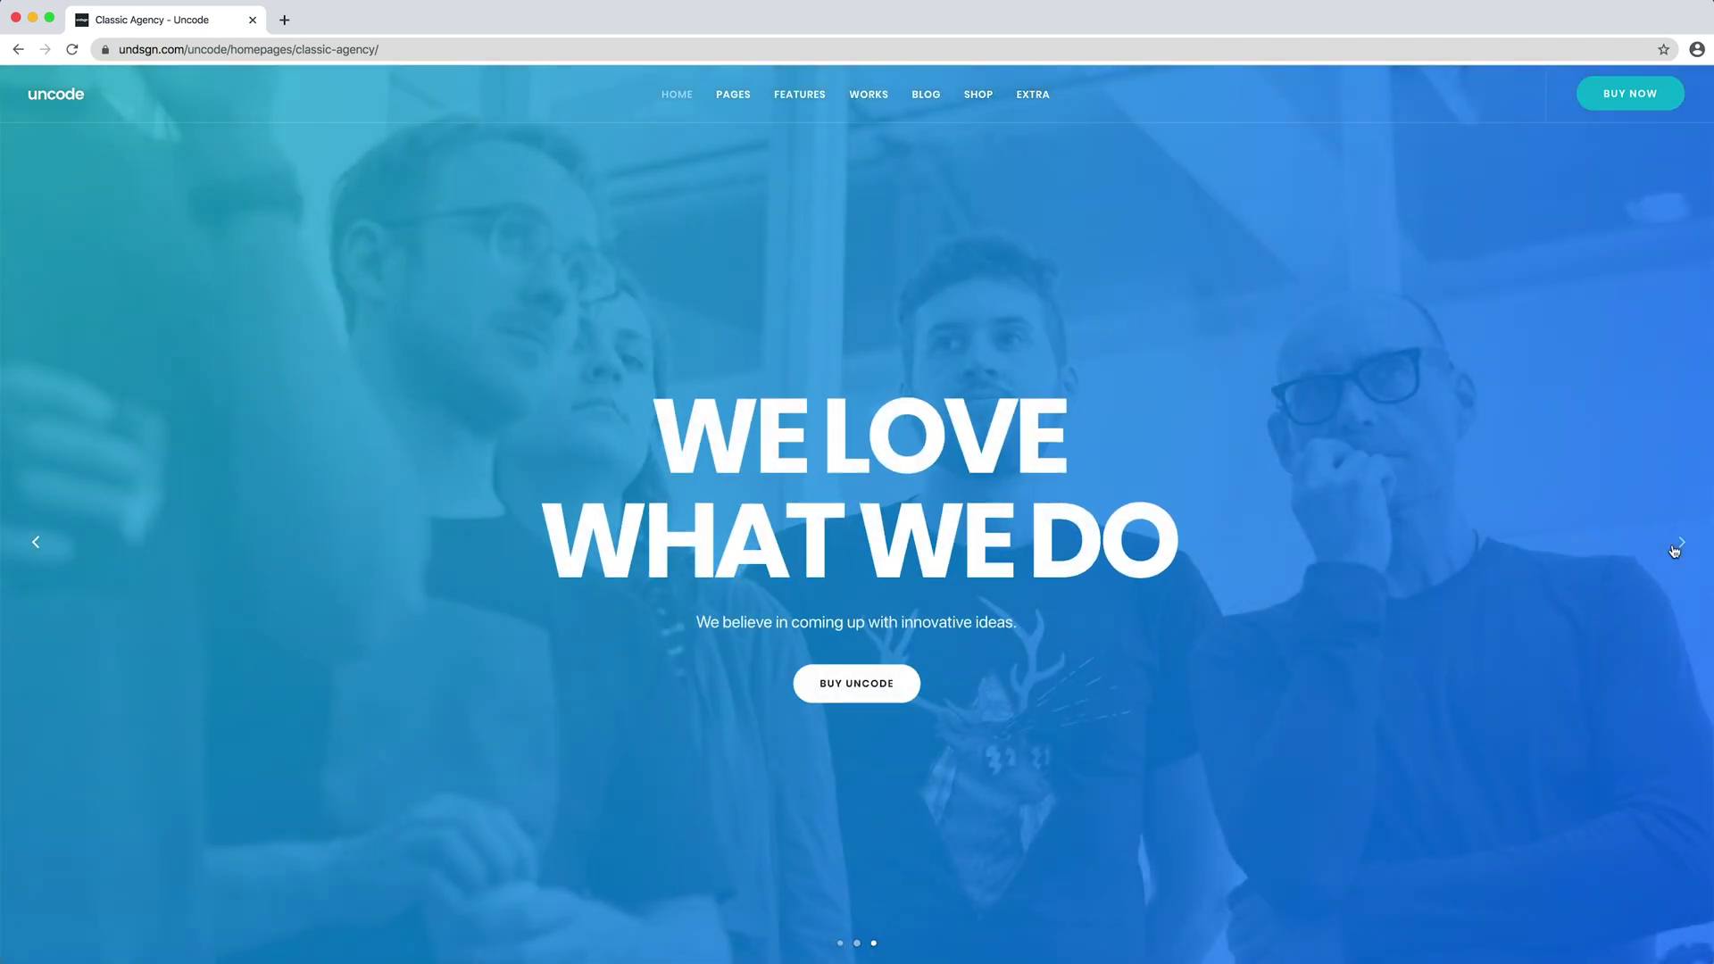
left_click(1675, 551)
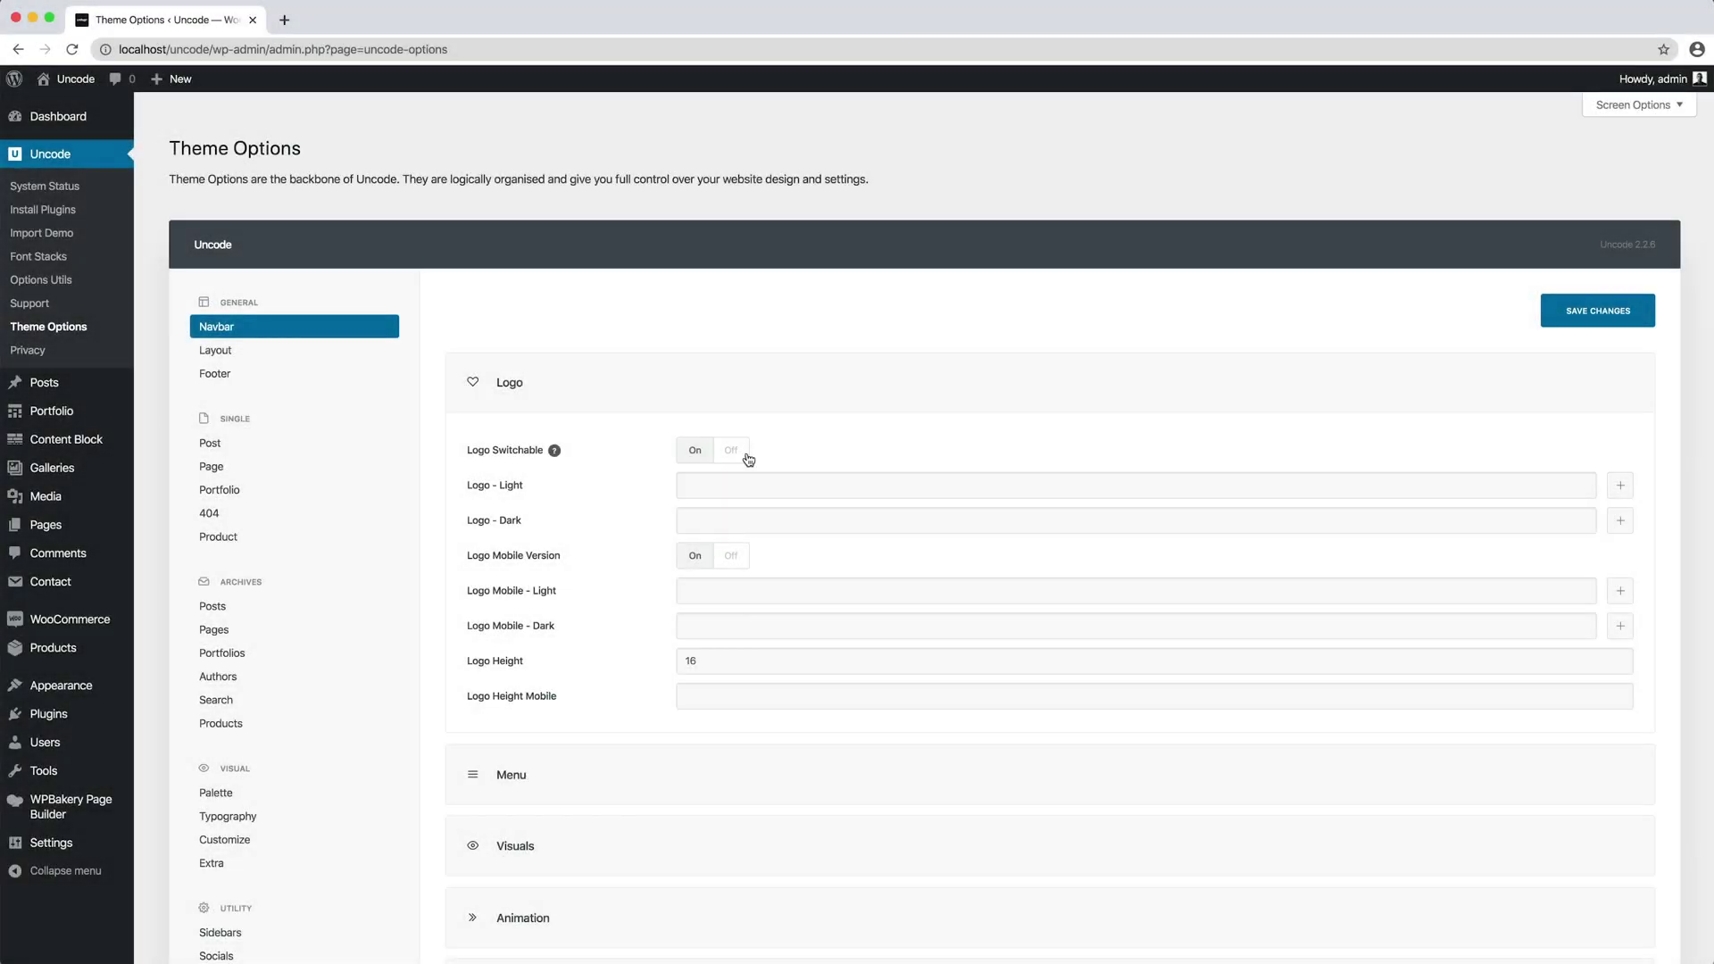
left_click(749, 457)
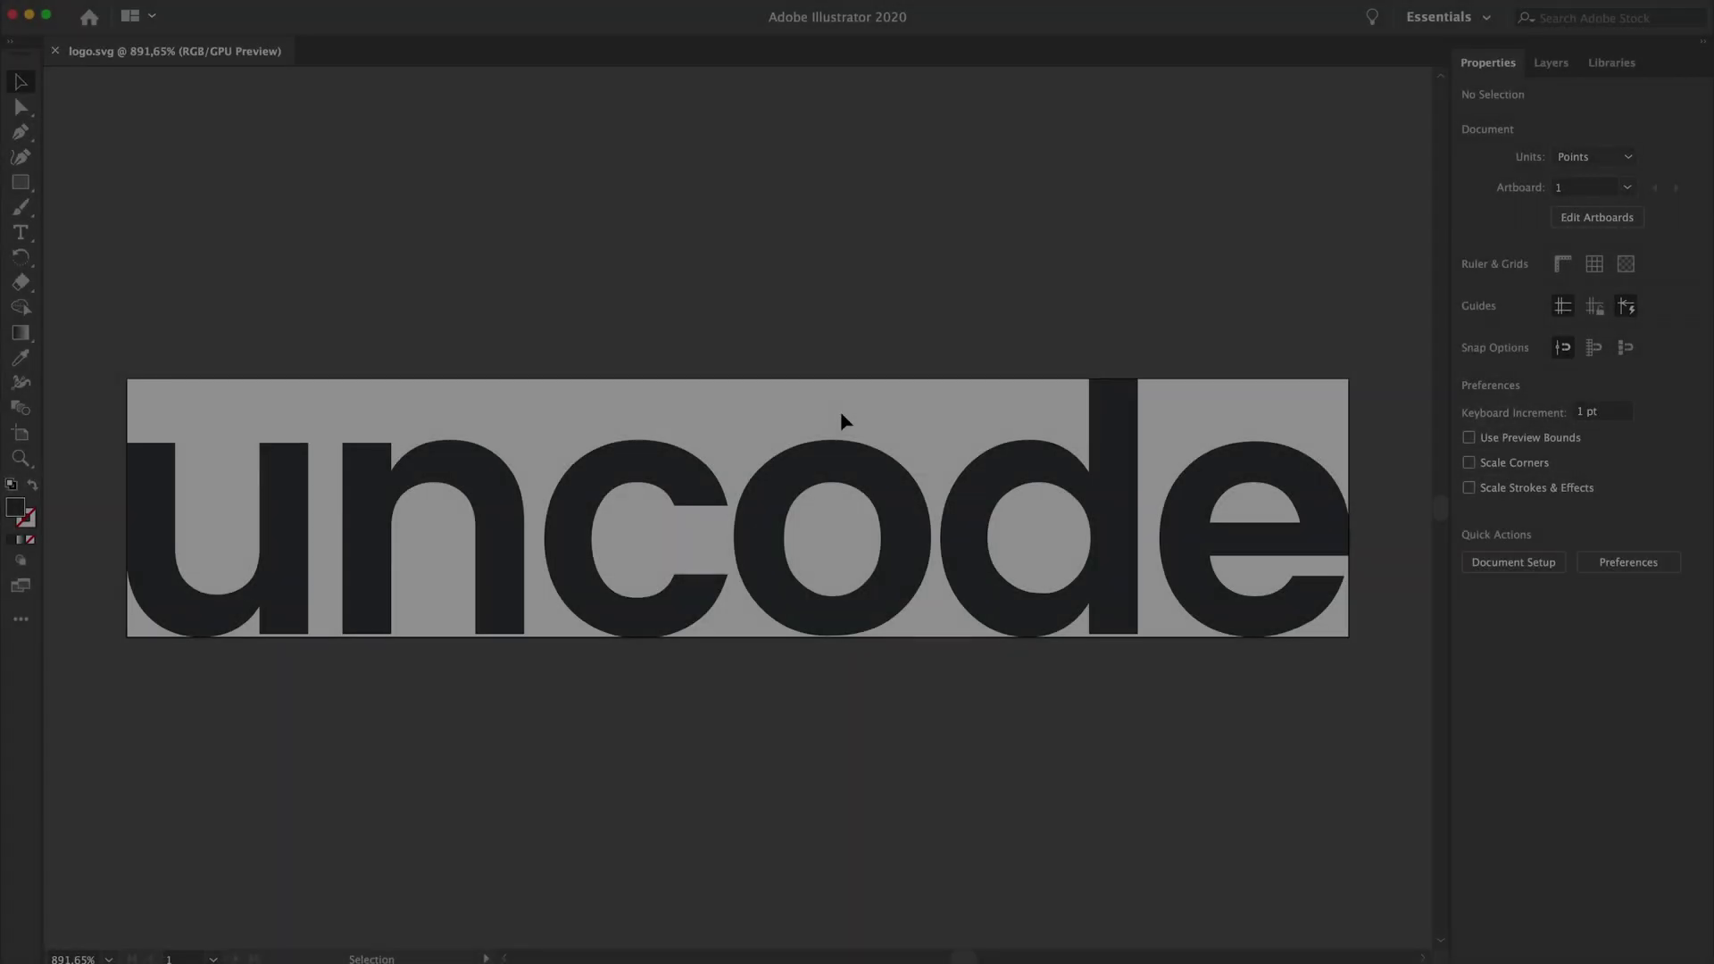
Select the uncode logo artwork, check it in outline view, and fit the artboard in the window.
scroll(842, 421, "up", 5)
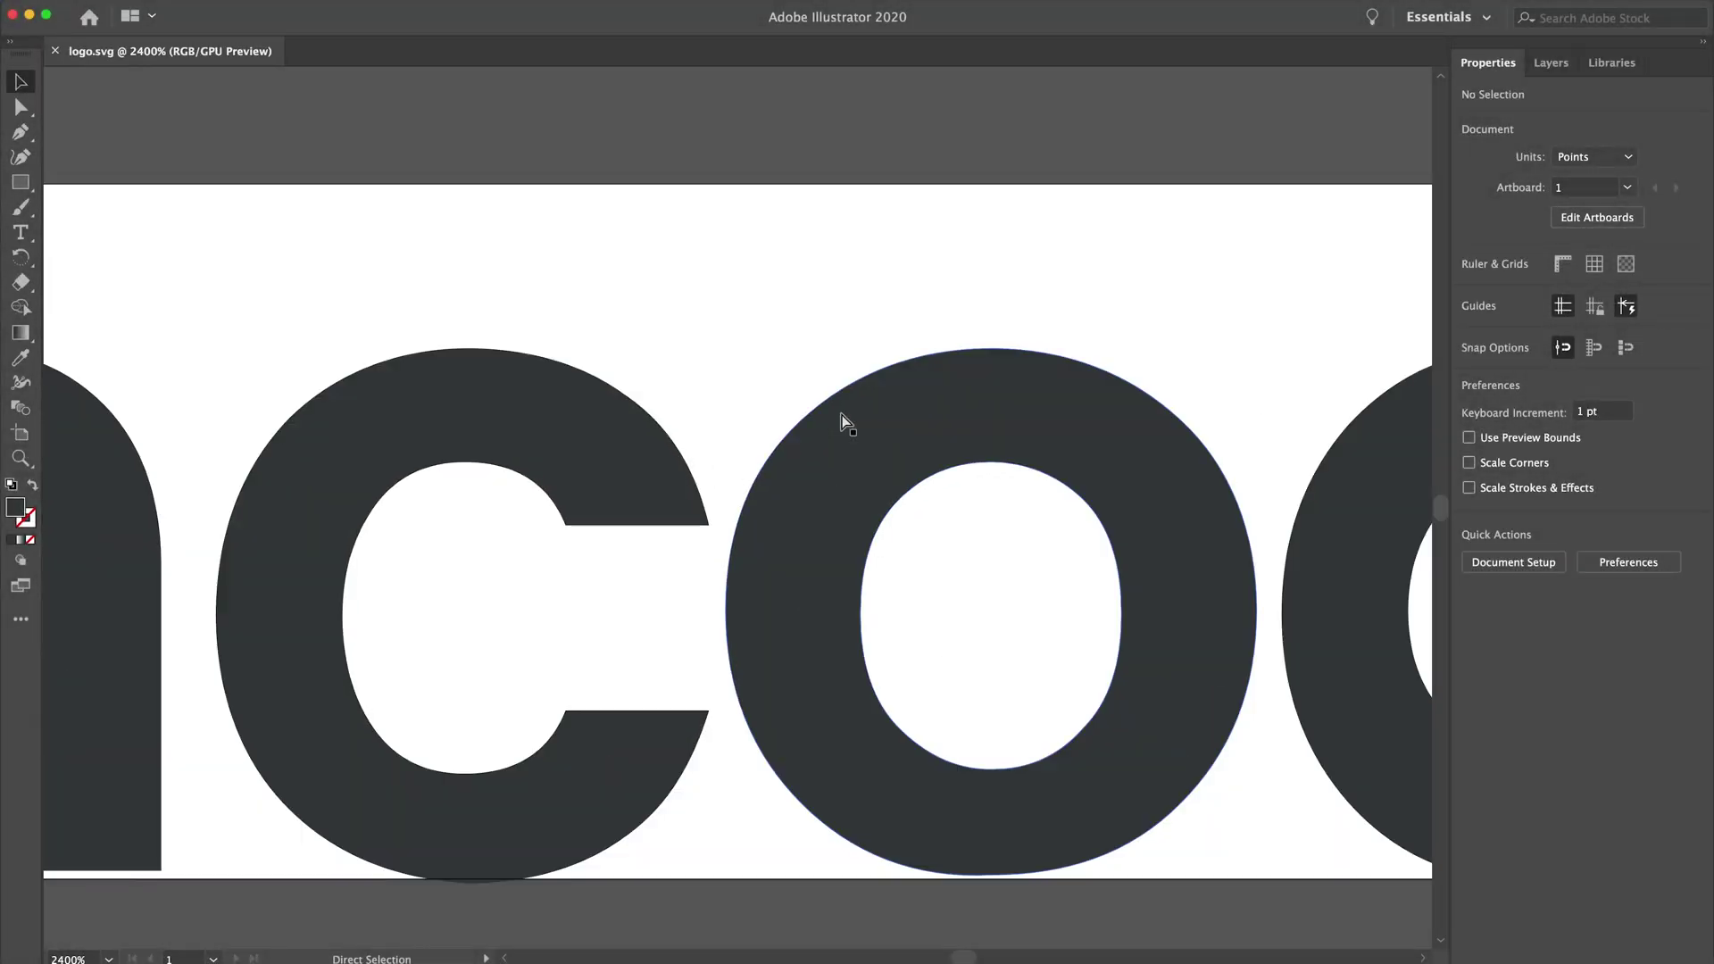
scroll(792, 366, "left", 10)
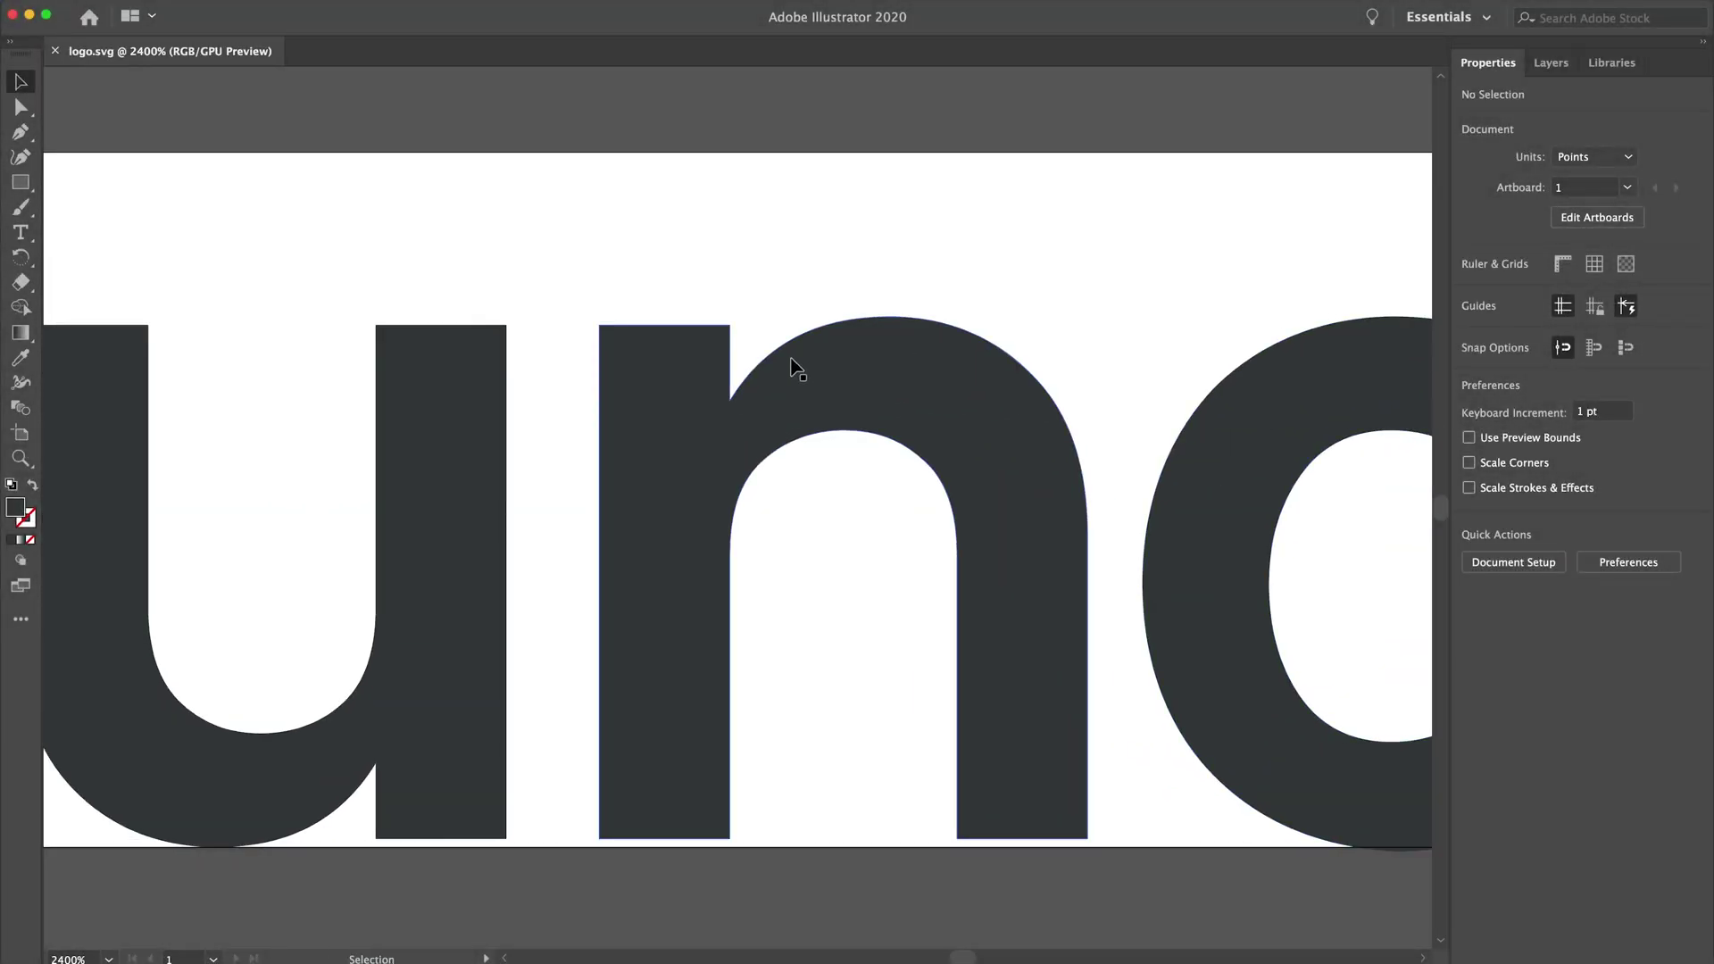
left_click(768, 373)
key("ctrl+y")
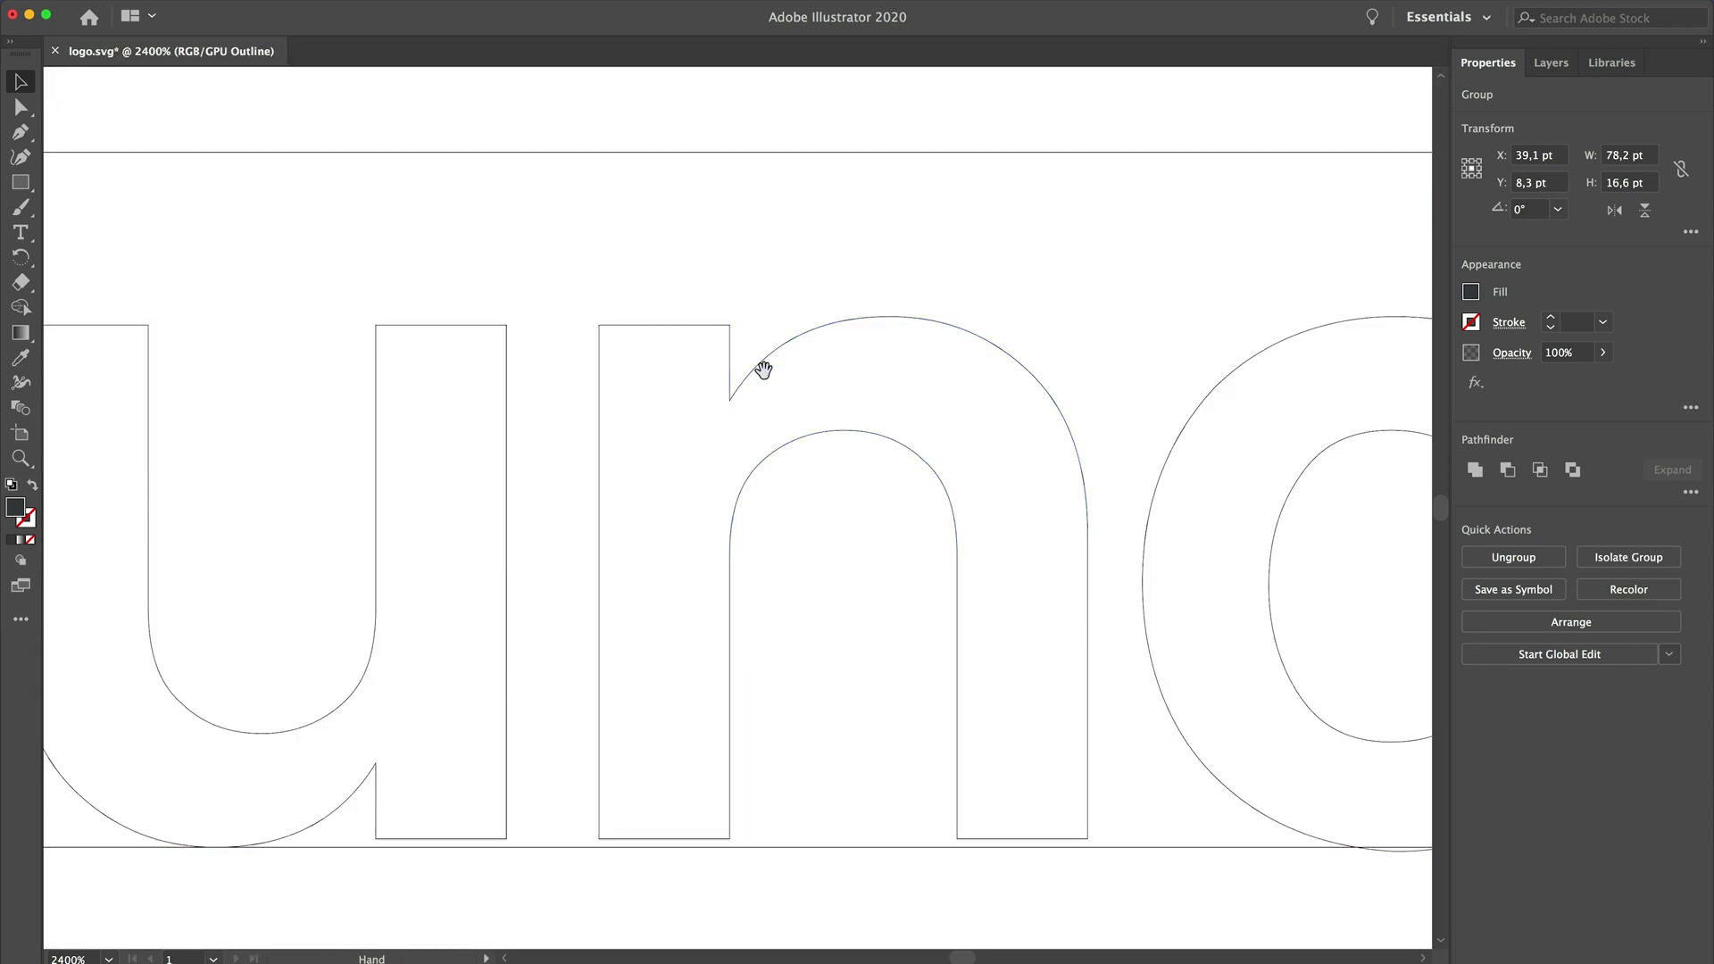
scroll(772, 357, "left", 10)
key("ctrl+y")
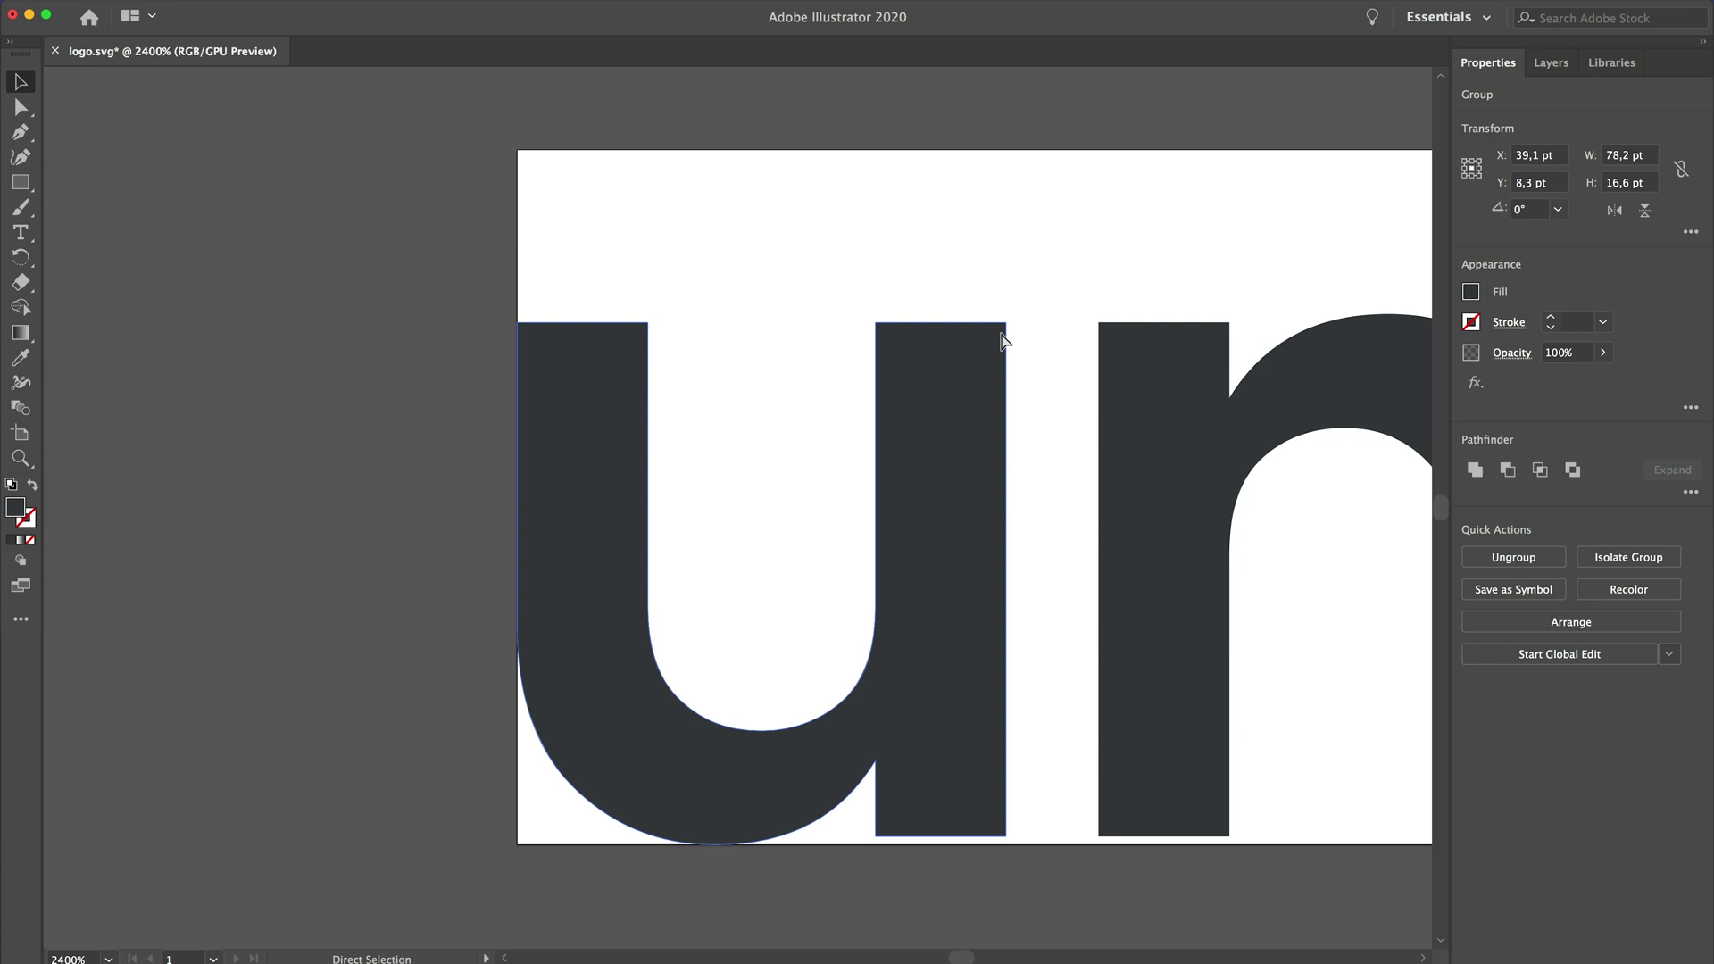
key("ctrl+0")
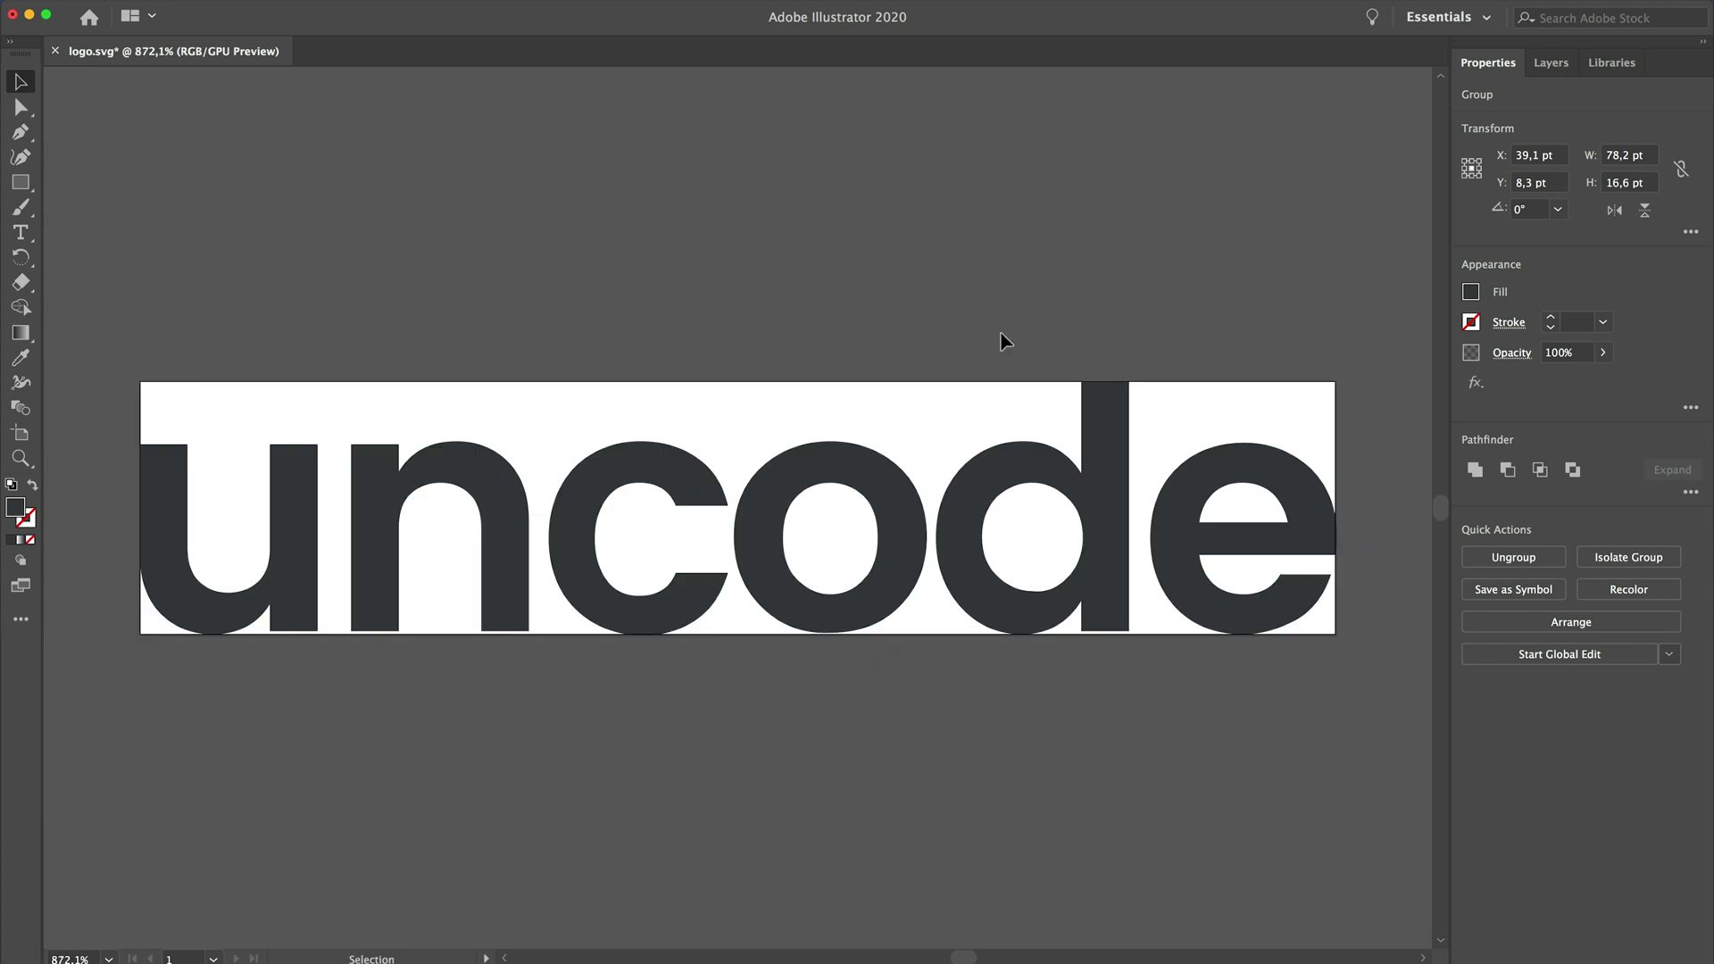
Save the artwork as logo.svg in SVG format, accepting the SVG options.
left_click(132, 0)
left_click(168, 131)
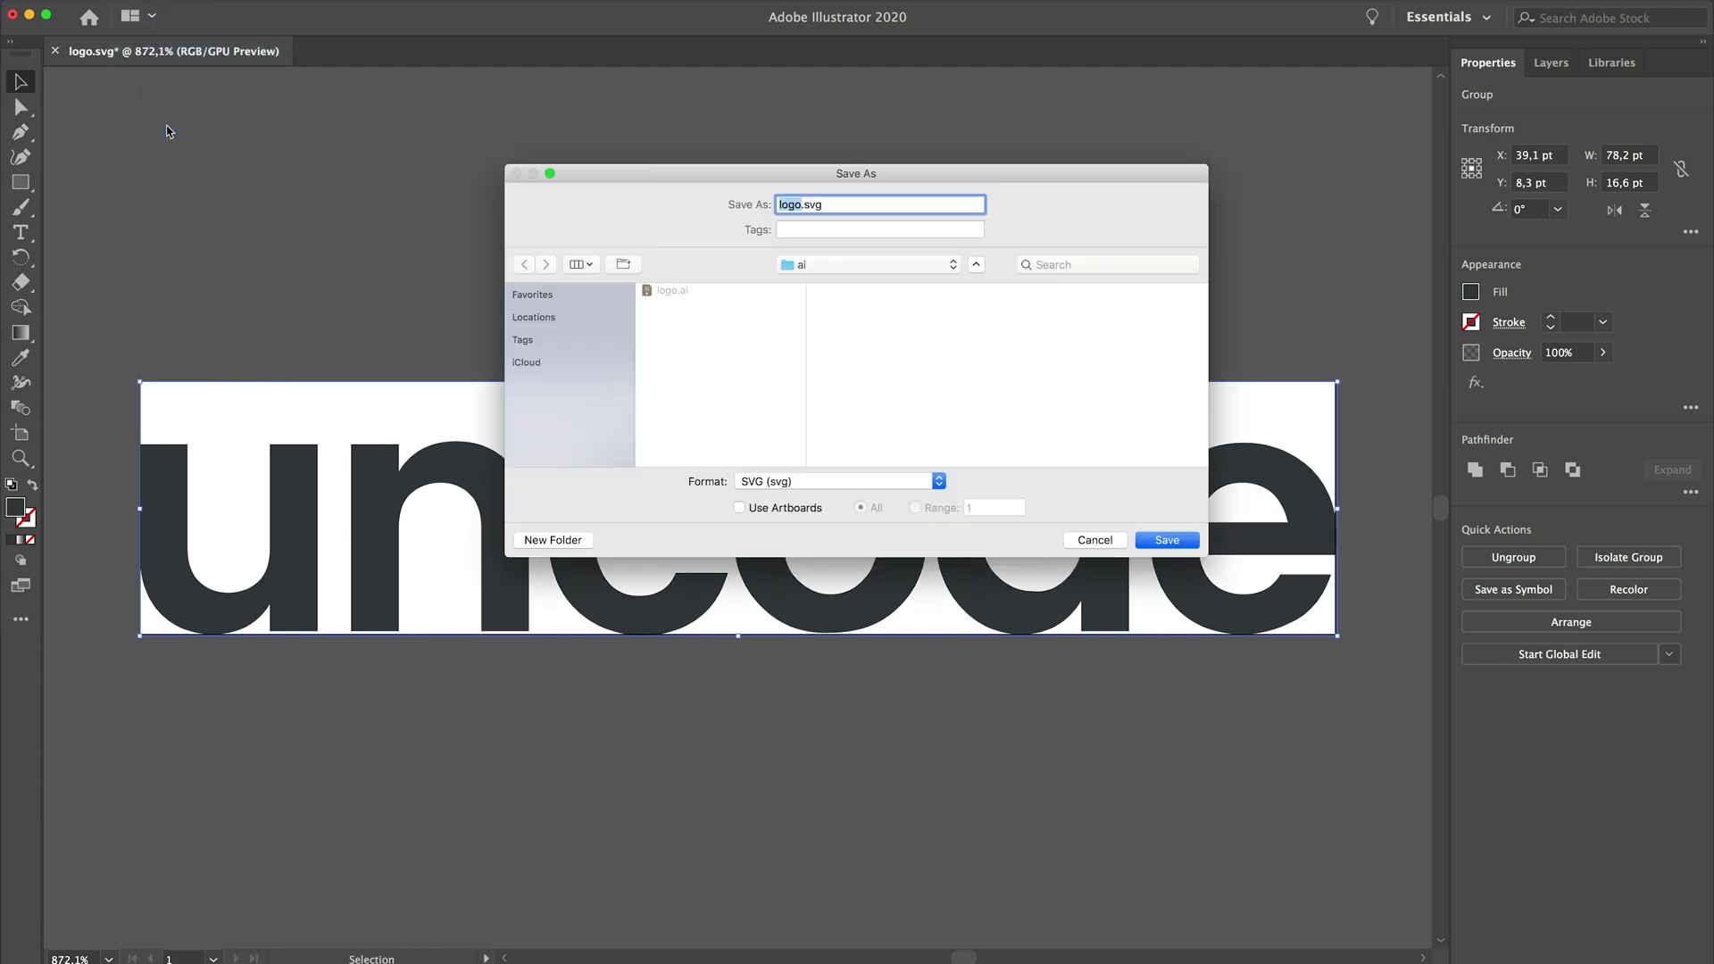
left_click(1164, 542)
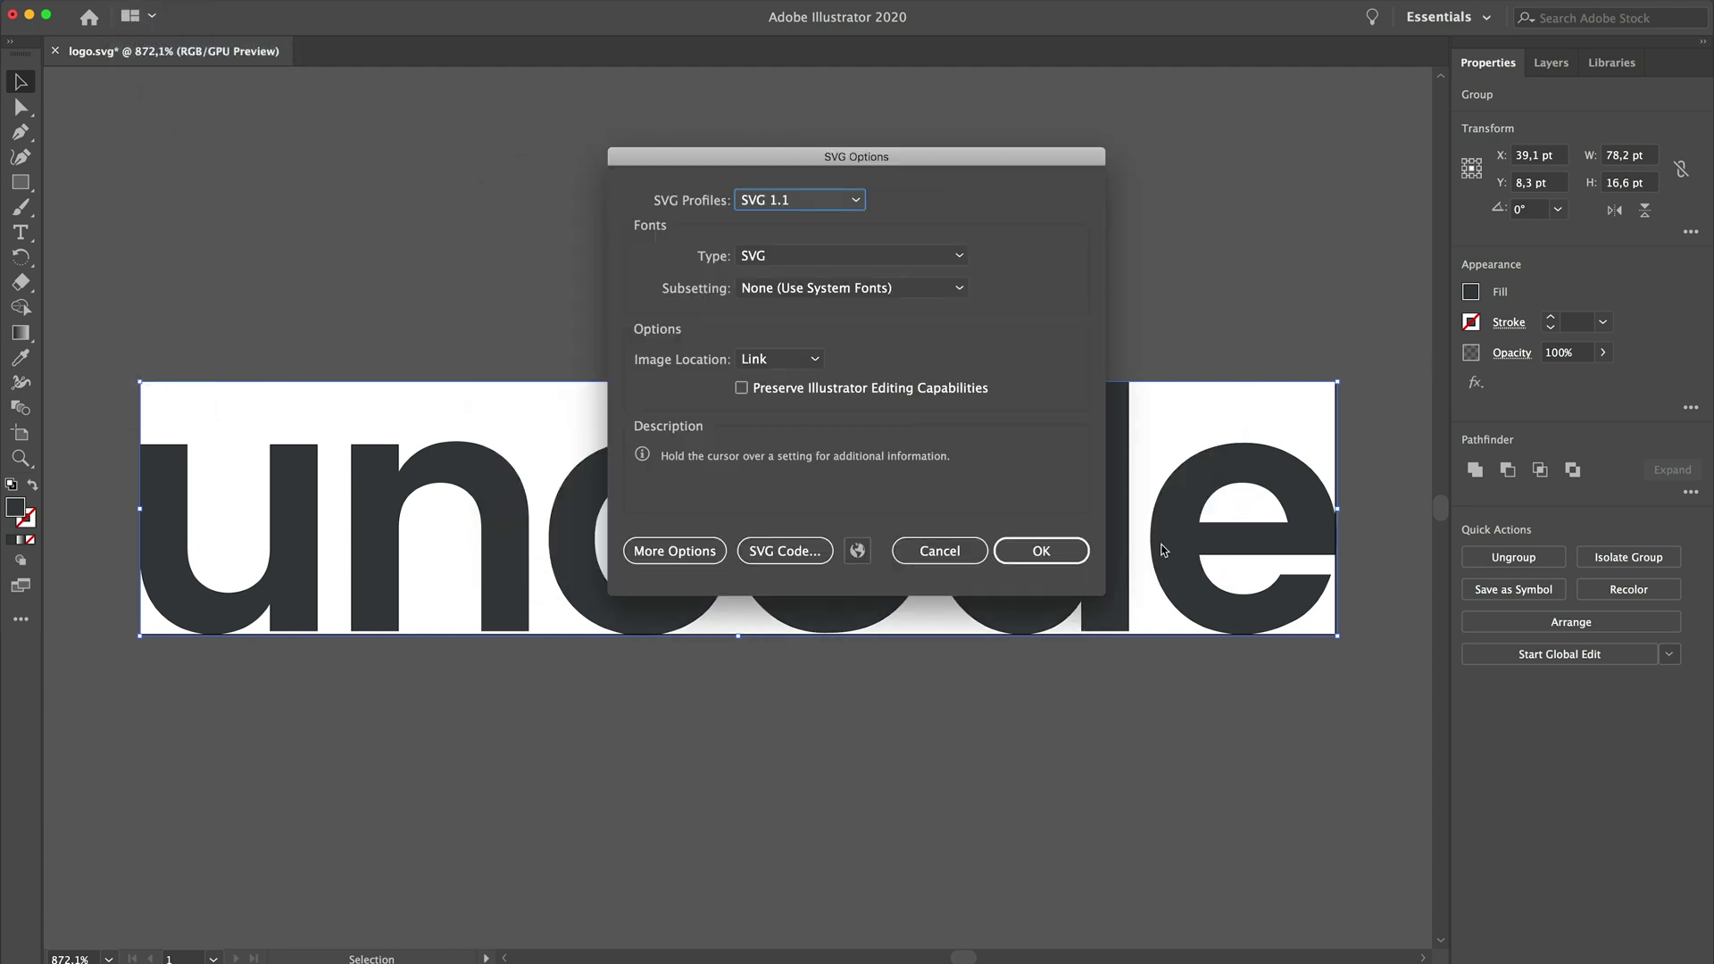
left_click(1042, 551)
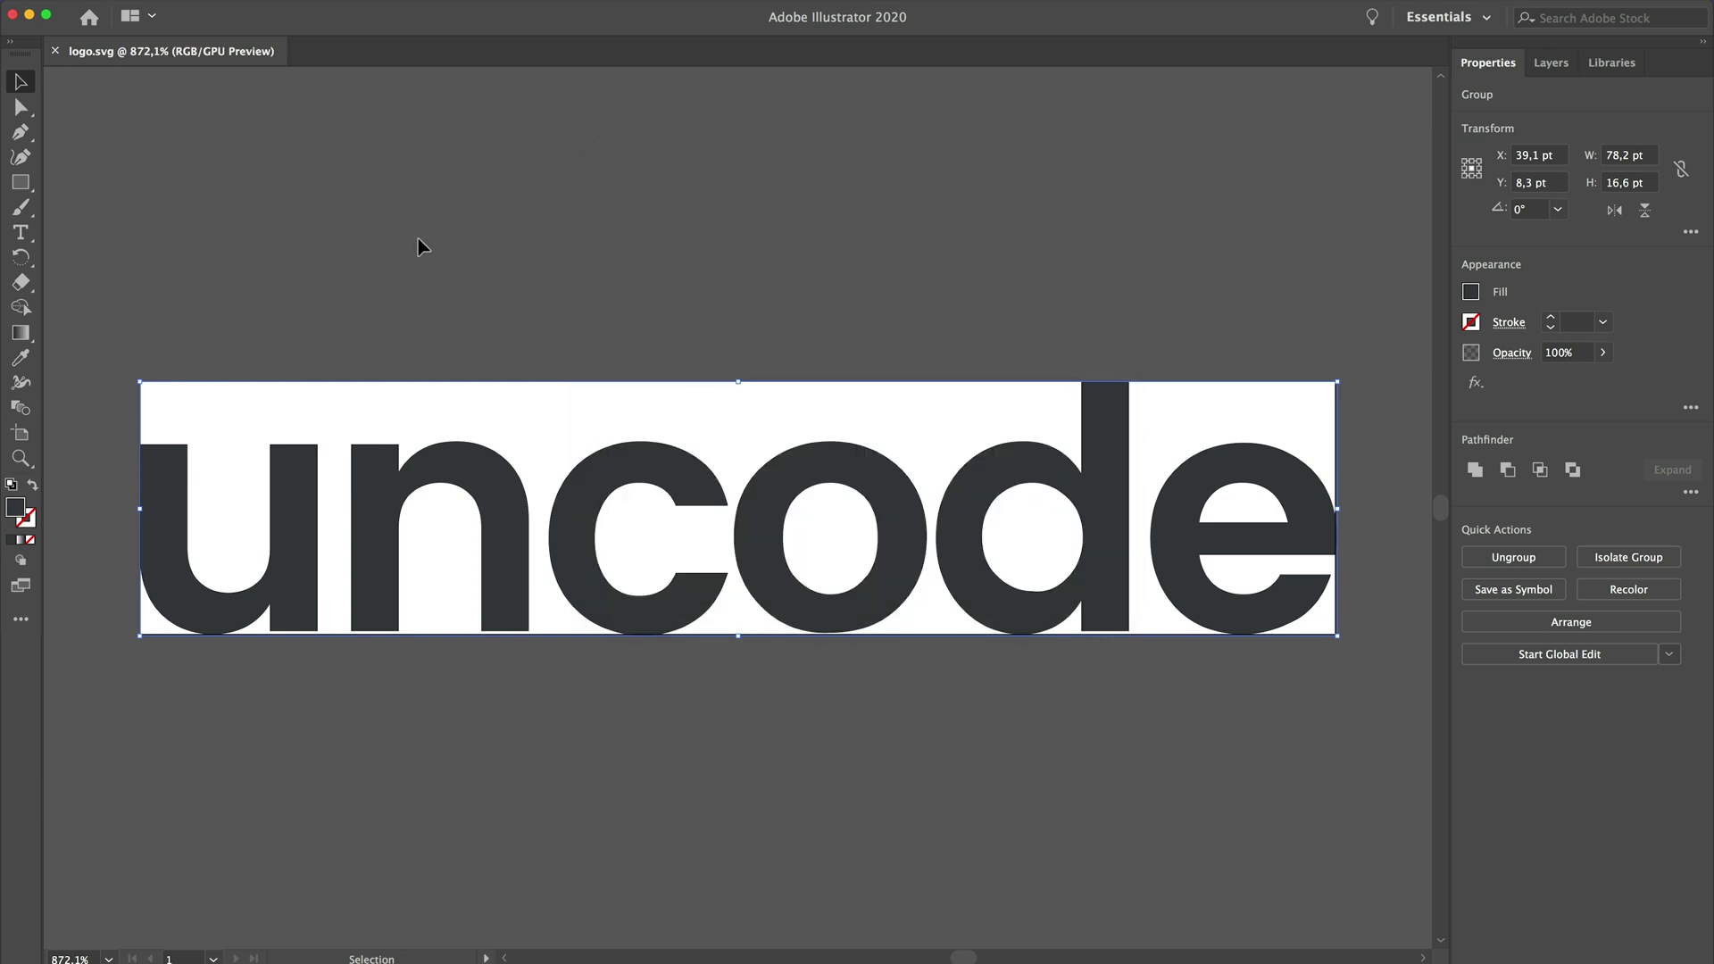
Open logo.svg from Finder in TextEdit, enlarge the window, and select the SVG markup.
left_click(30, 15)
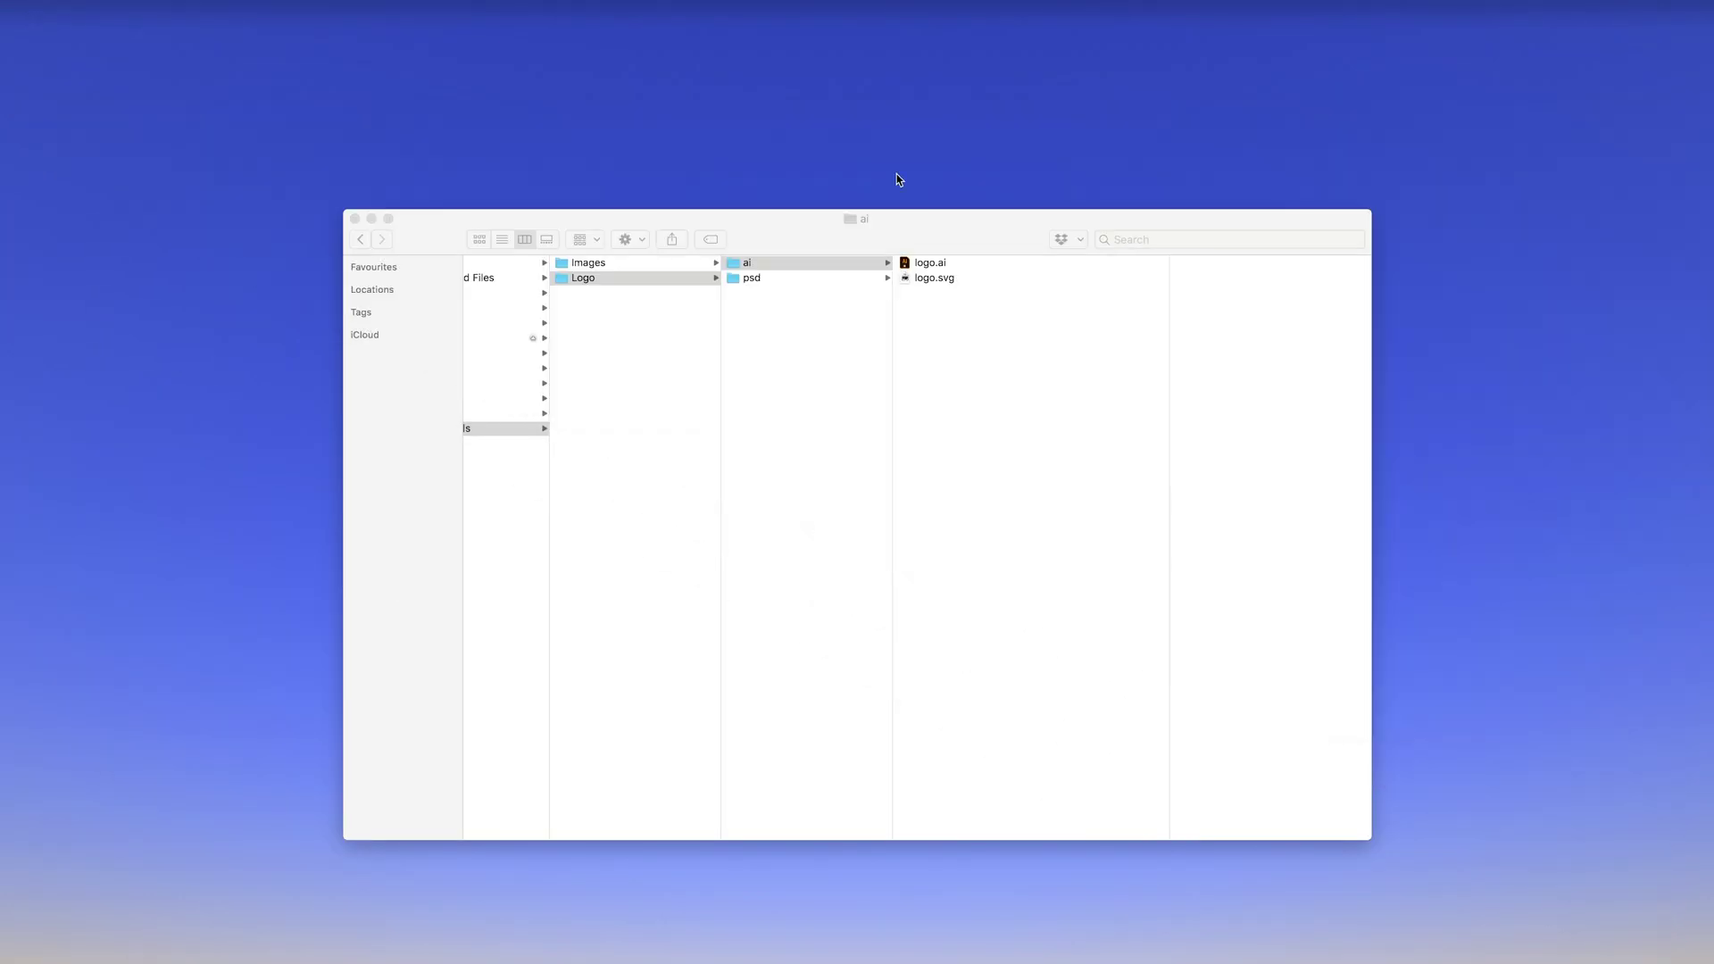
left_click(948, 280)
right_click(946, 280)
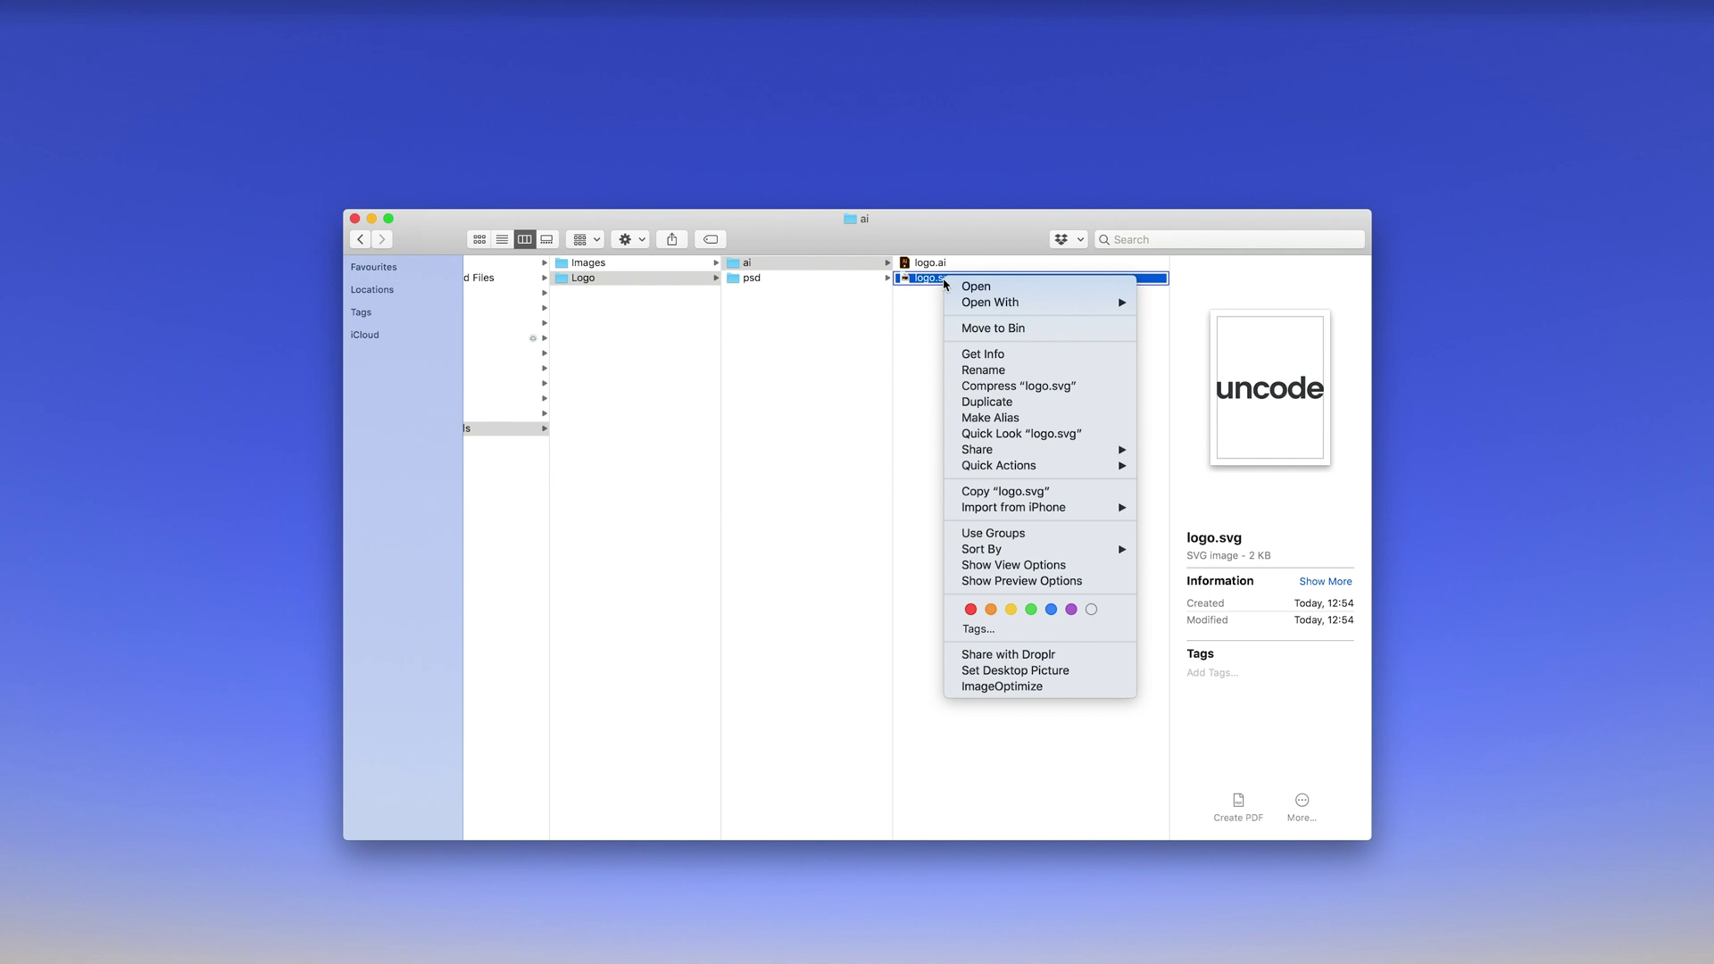
mouse_move(1107, 303)
left_click(1170, 303)
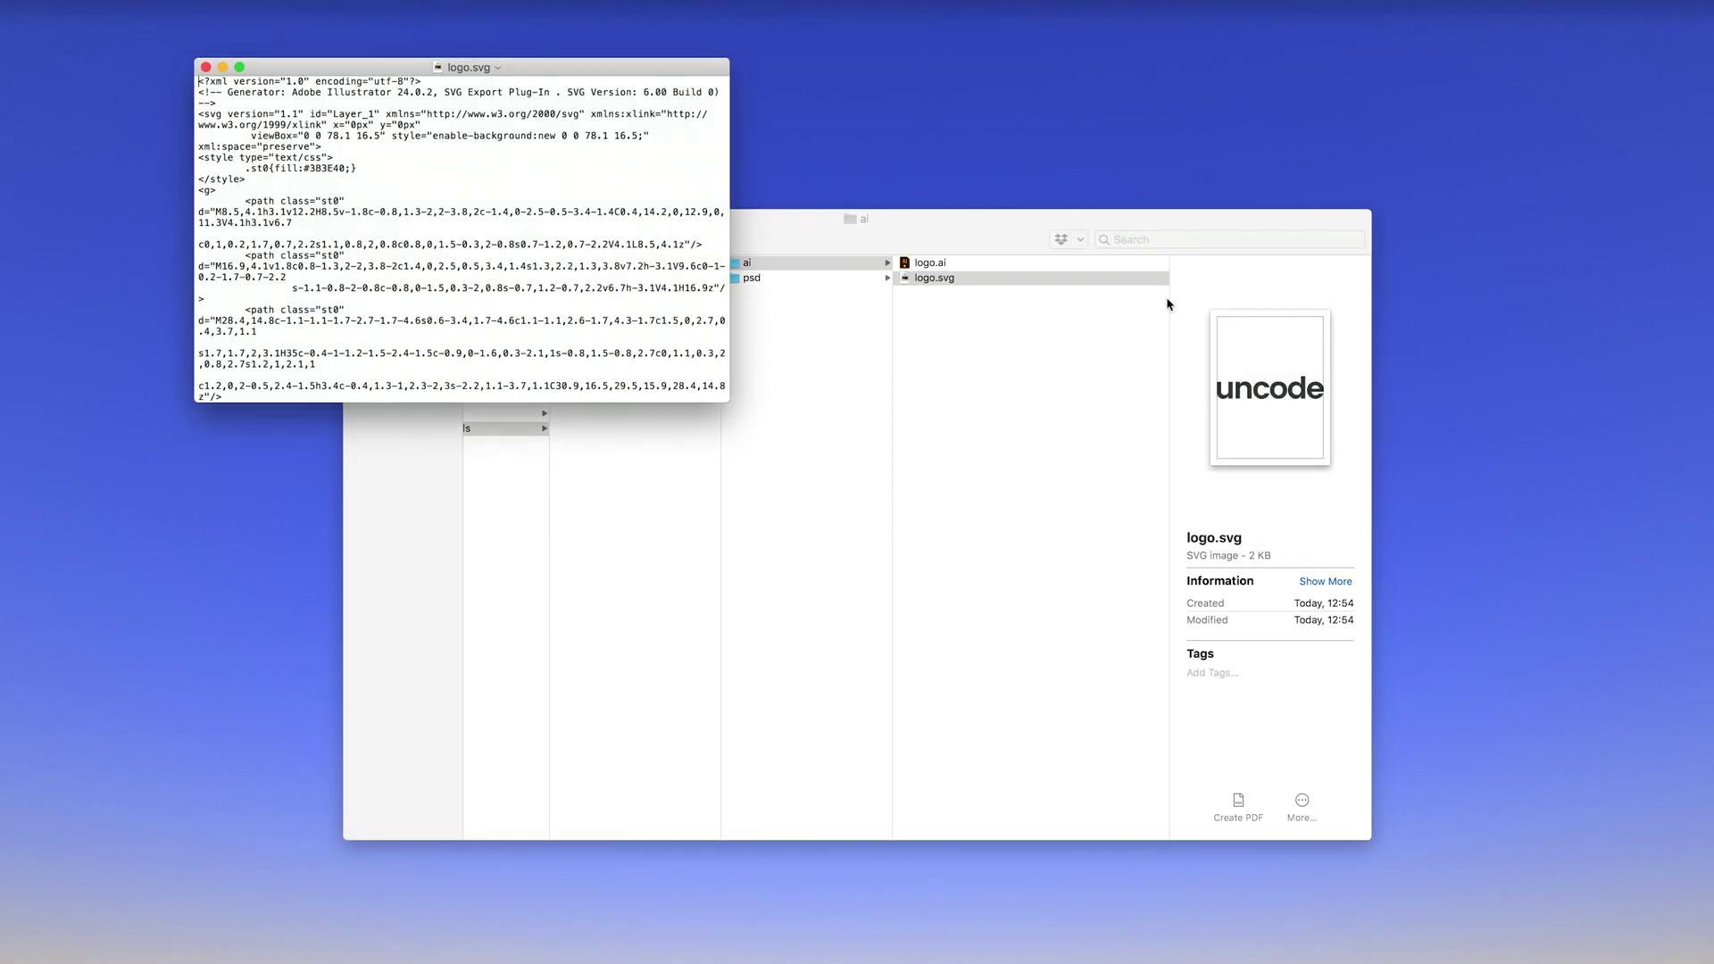
left_click_drag(726, 405, 998, 572)
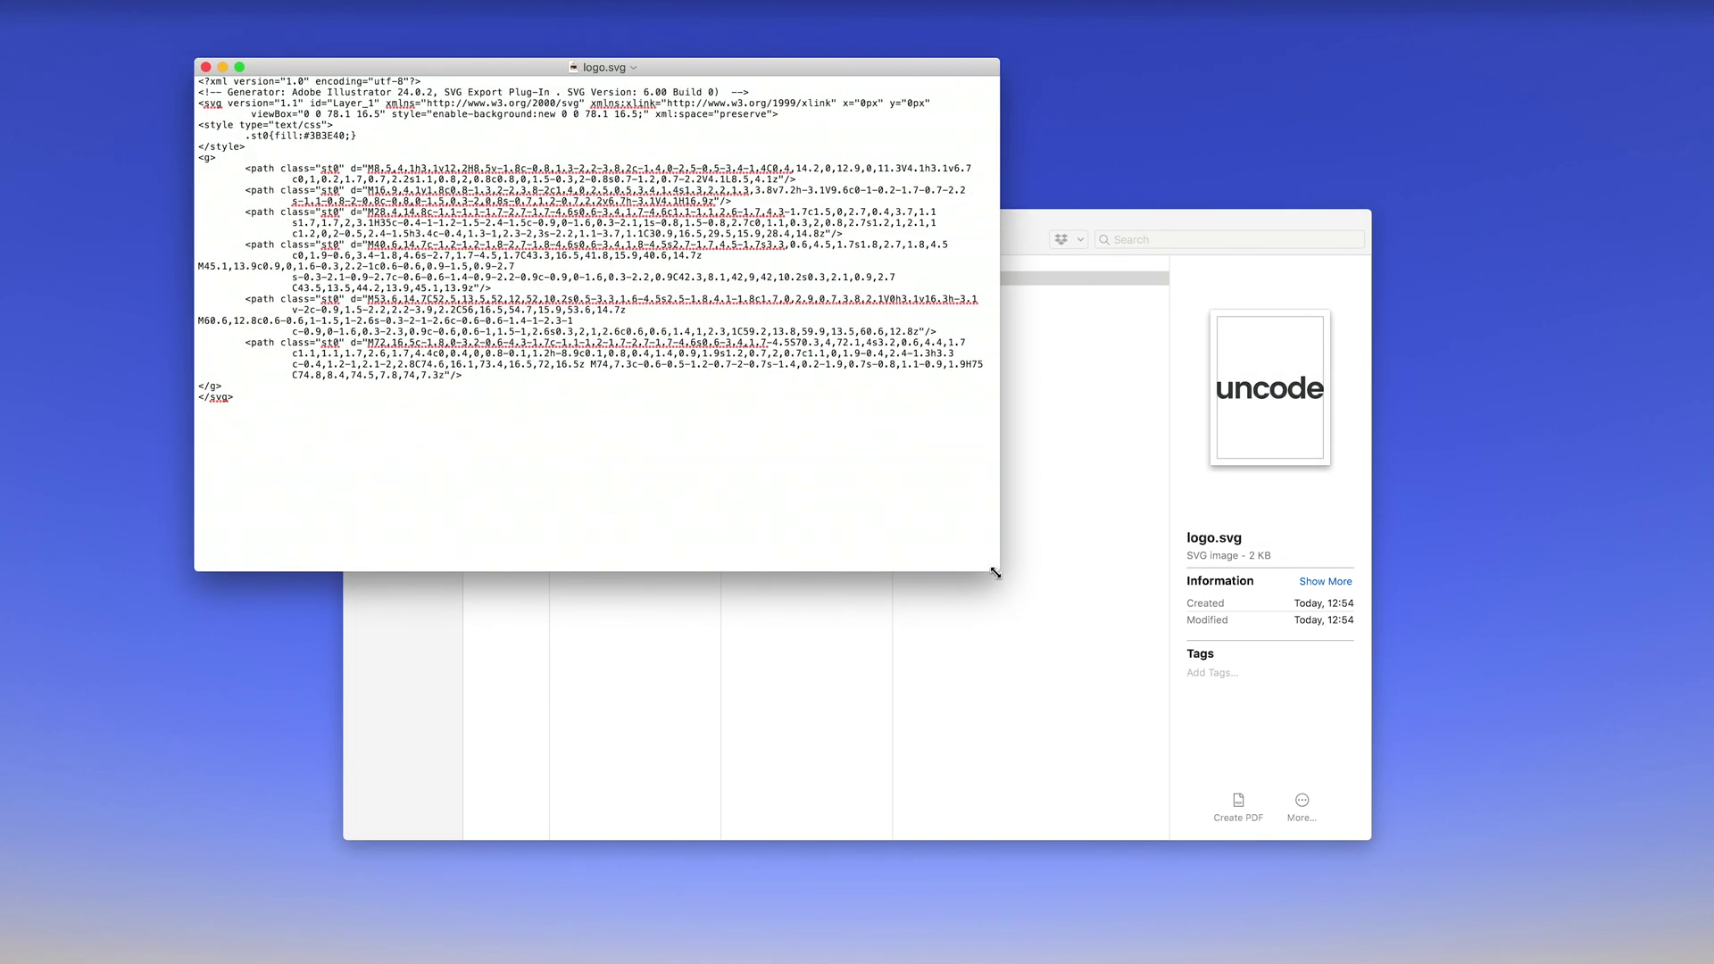
left_click_drag(250, 399, 189, 112)
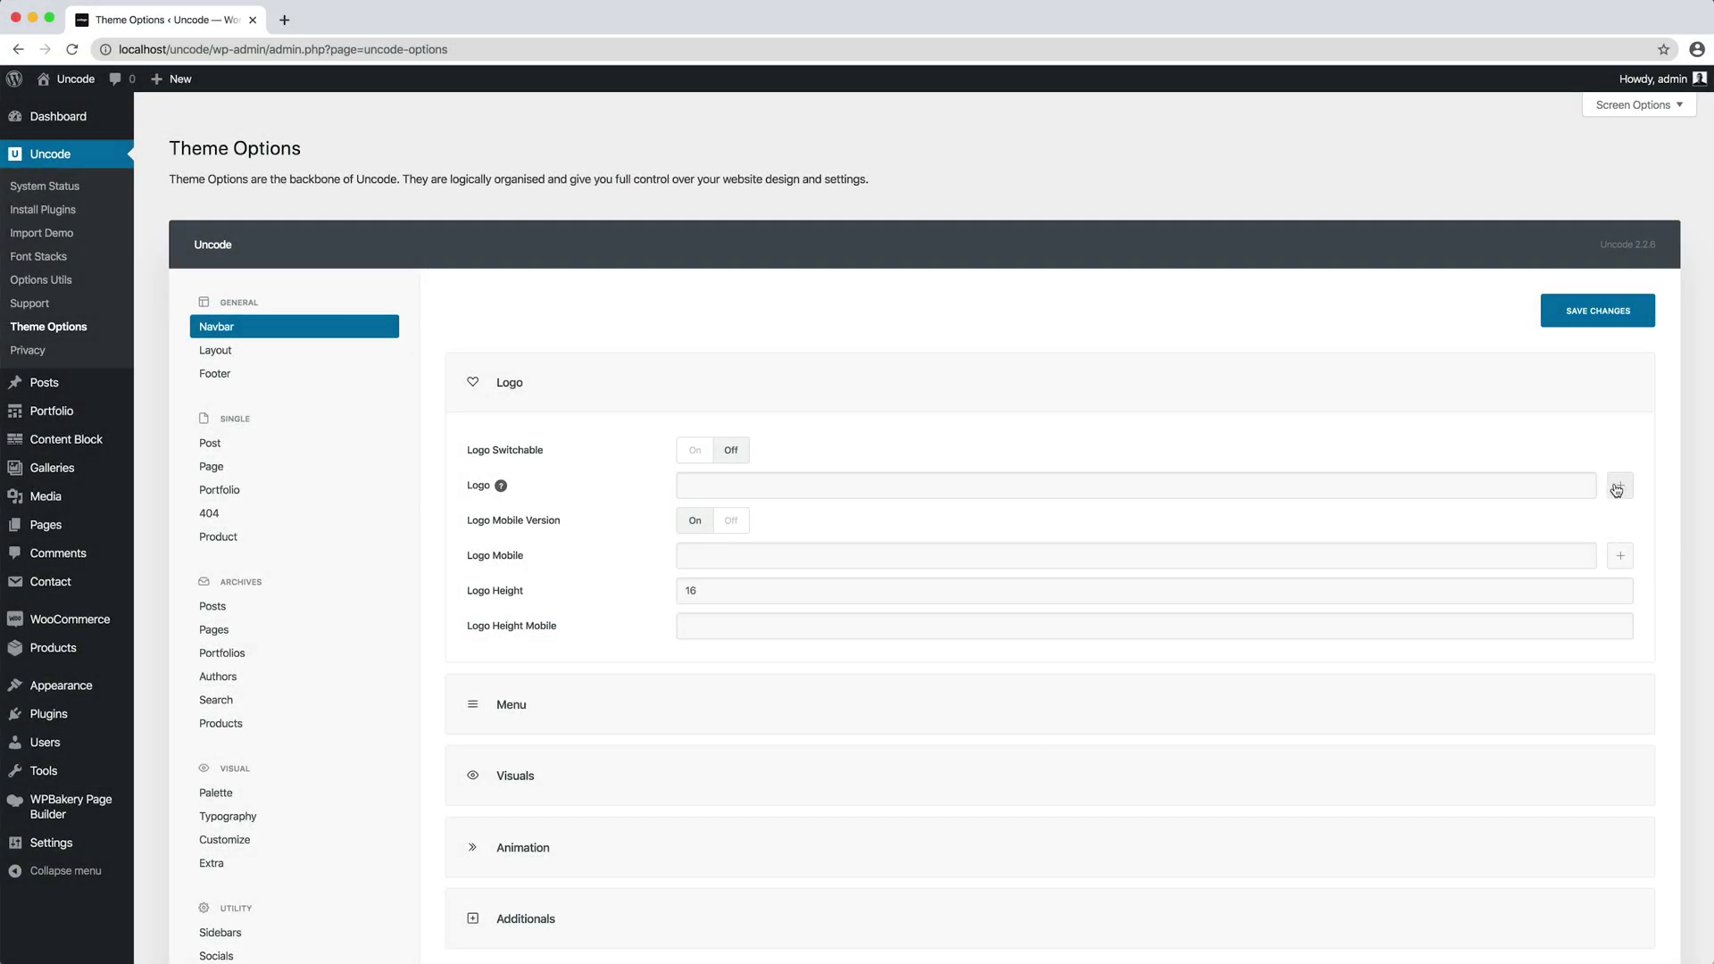
Insert the pasted SVG code as an oEmbed item titled 'SVG Code' into the Logo field, then save.
left_click(1619, 487)
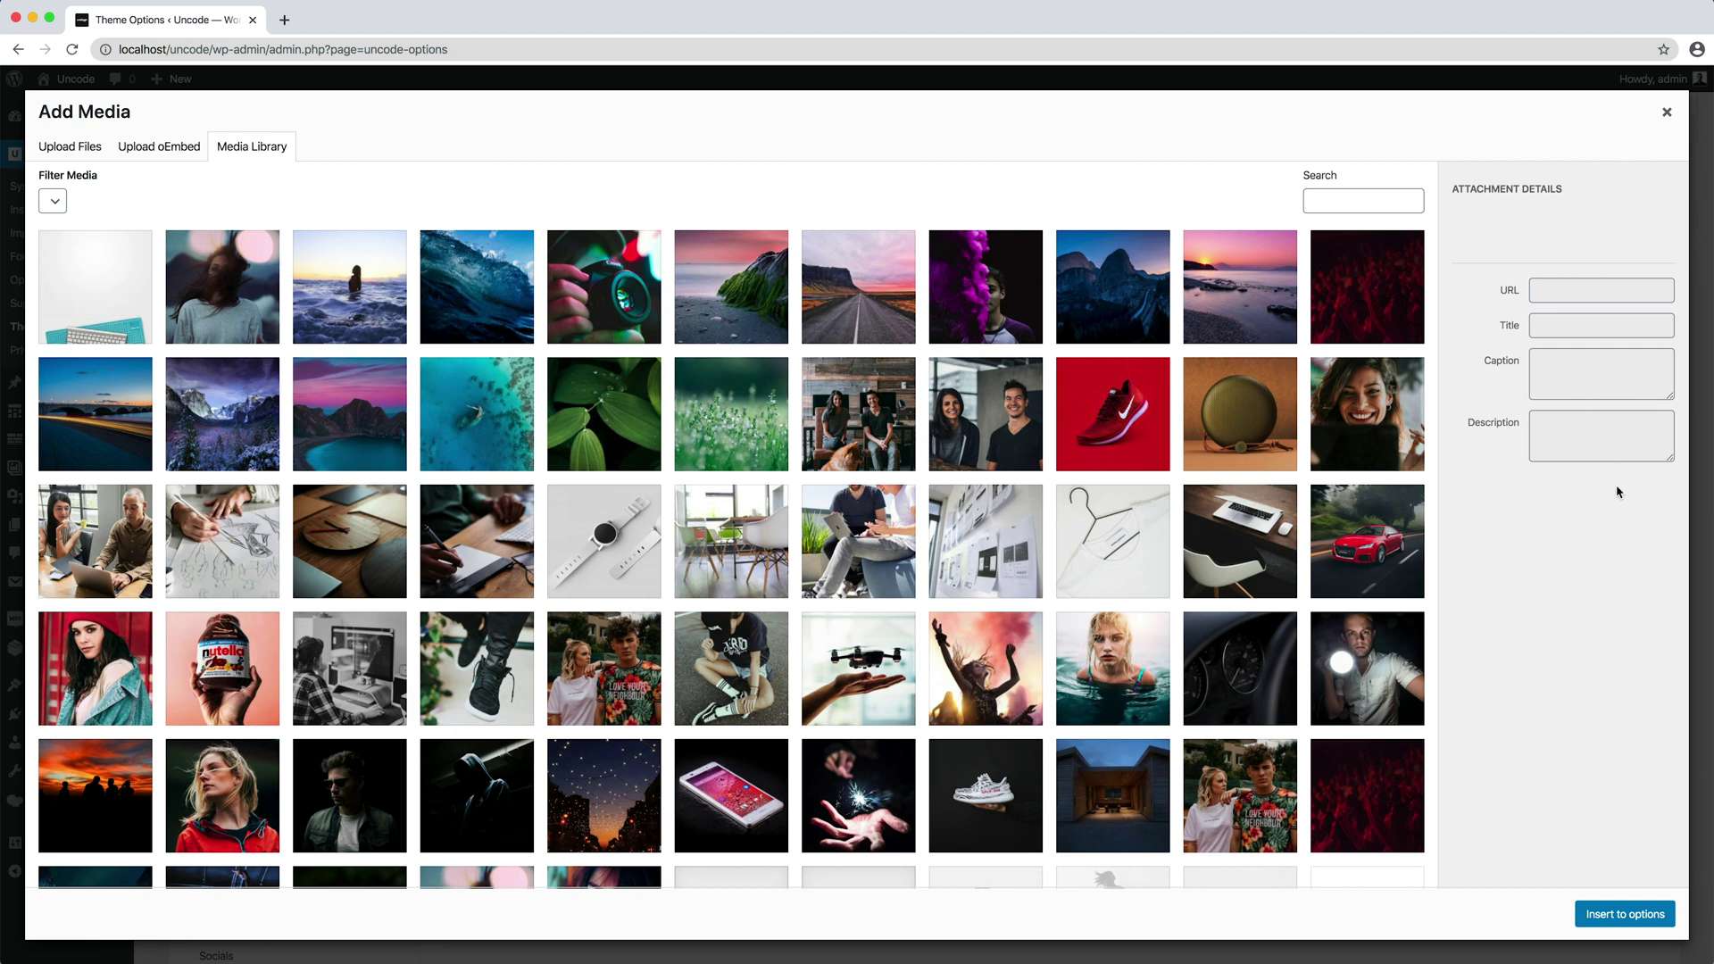
left_click(148, 145)
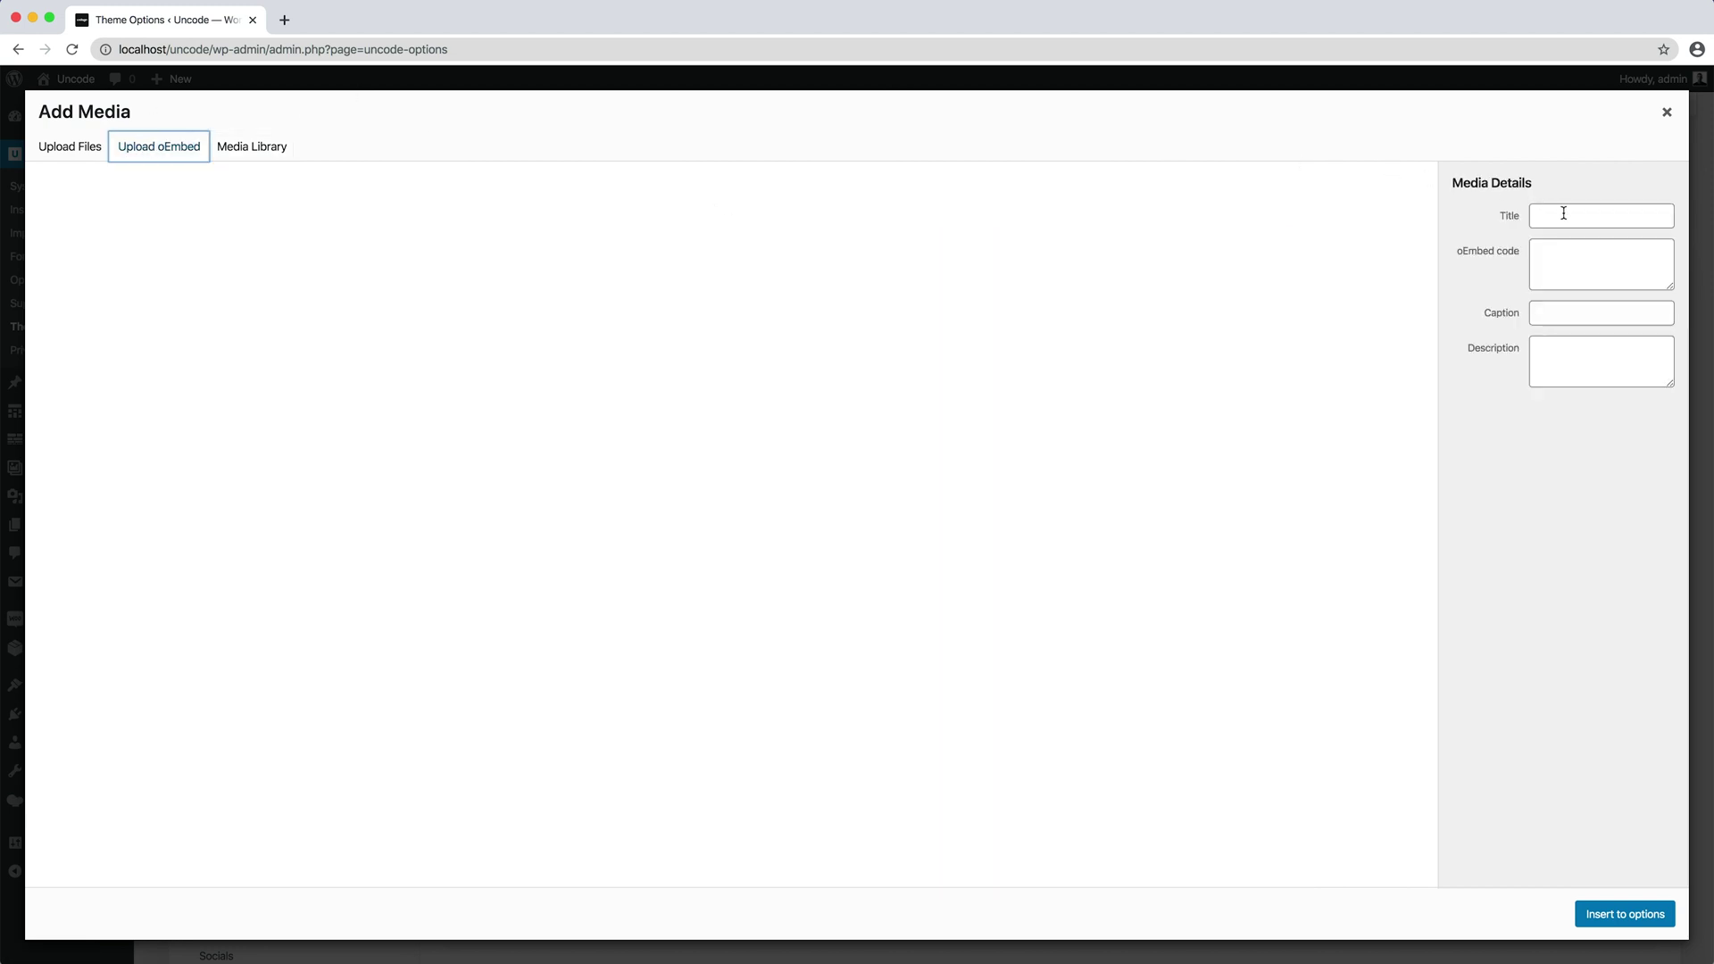
left_click(1564, 213)
type("SVG Code")
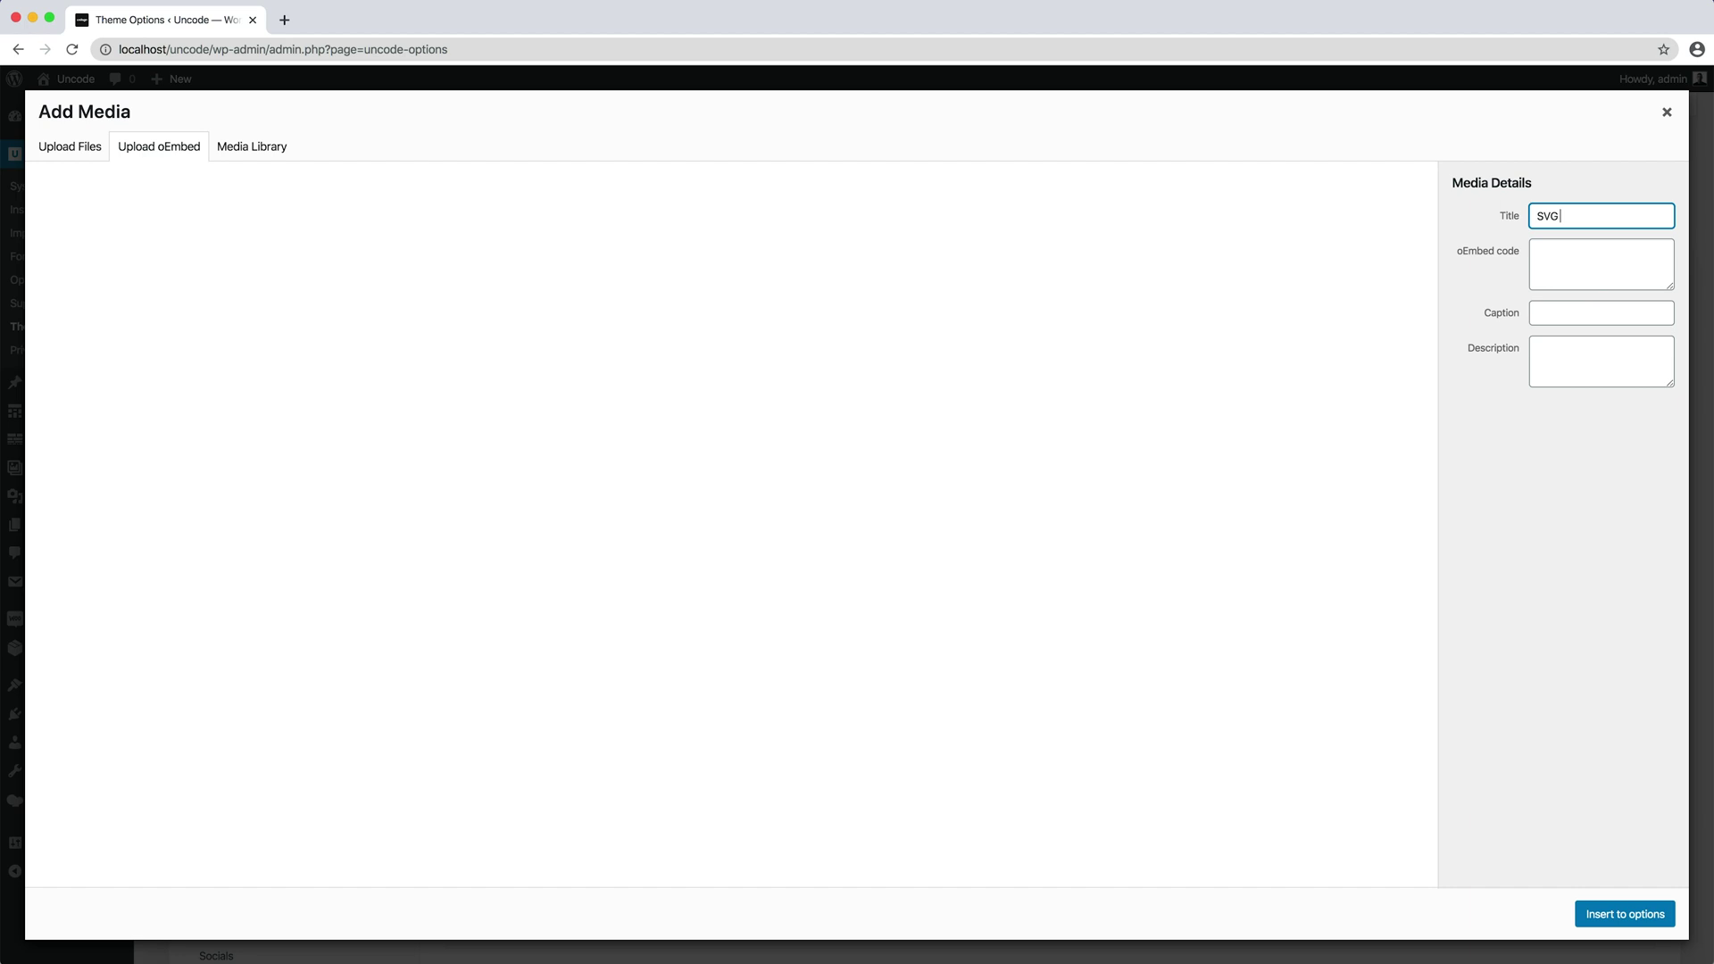
left_click(1564, 260)
key("super+v")
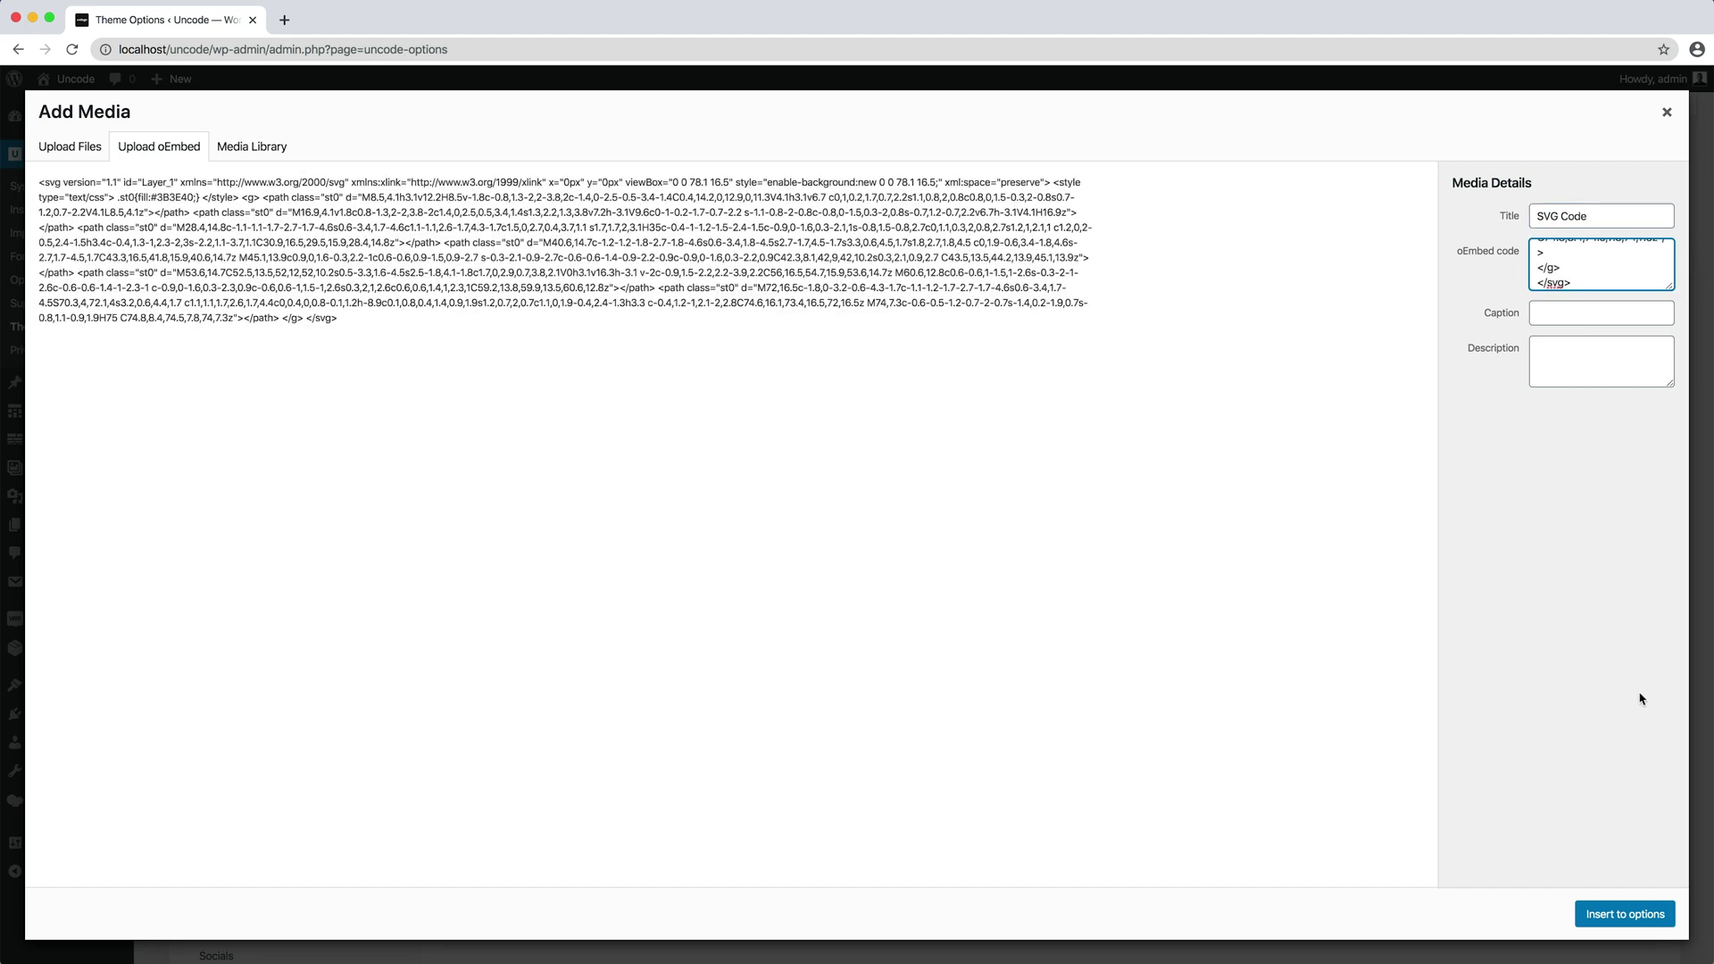
left_click(1627, 914)
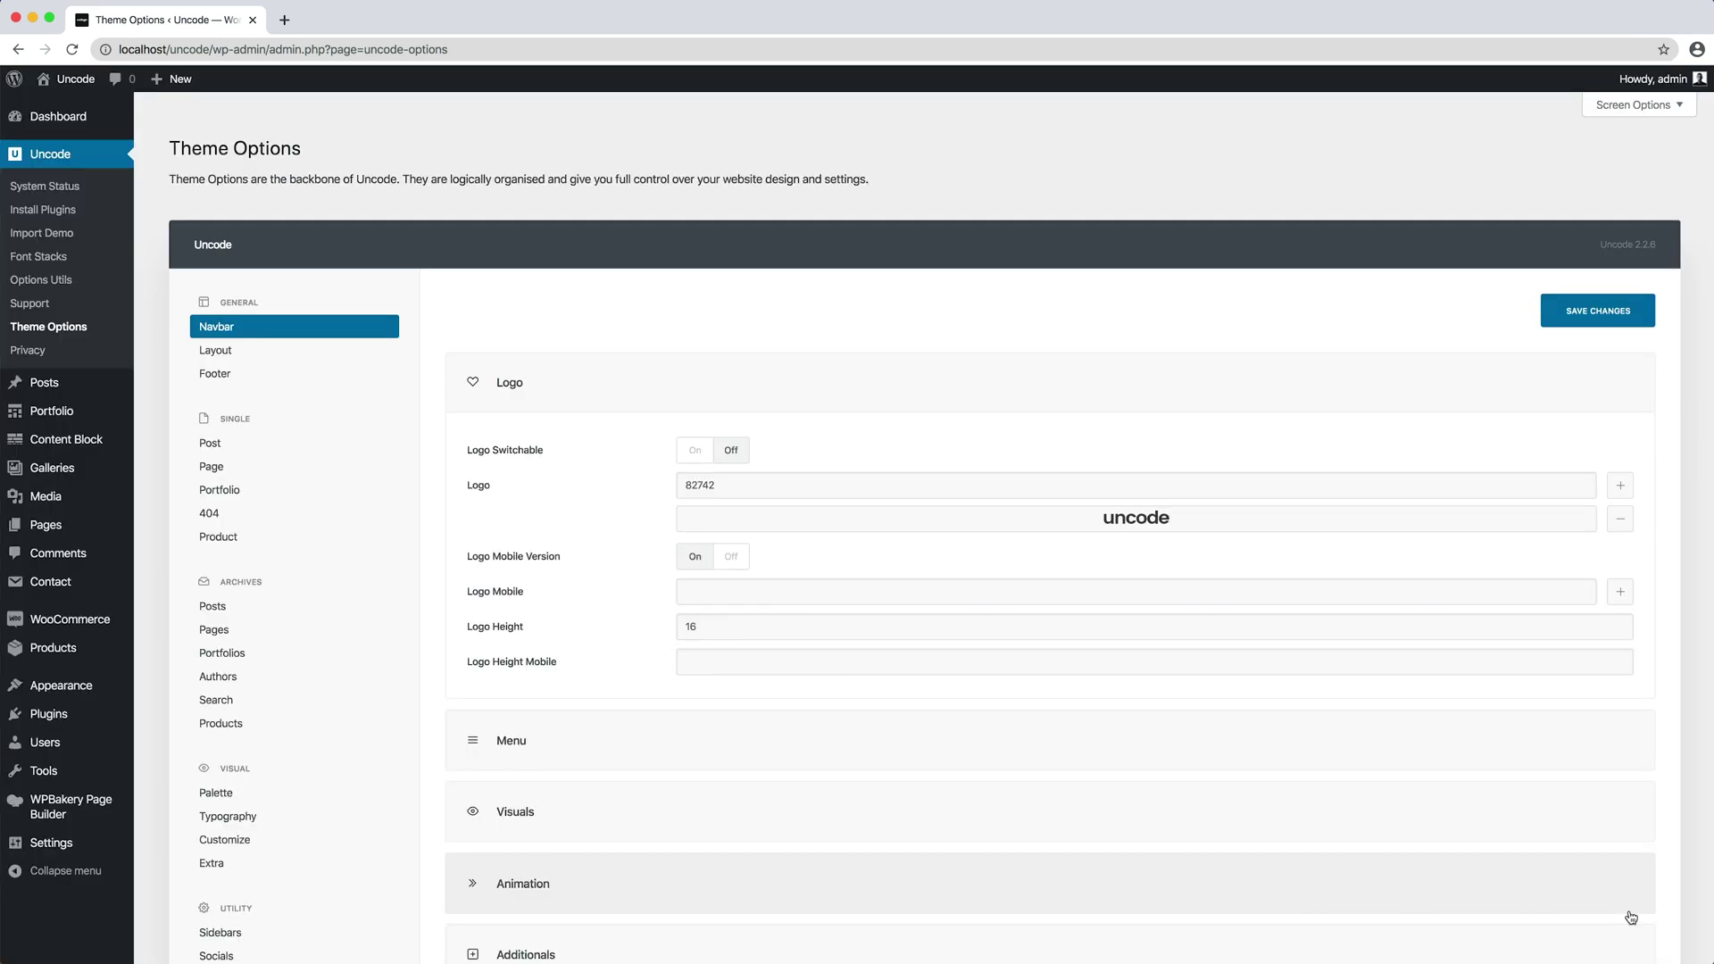
left_click(1629, 325)
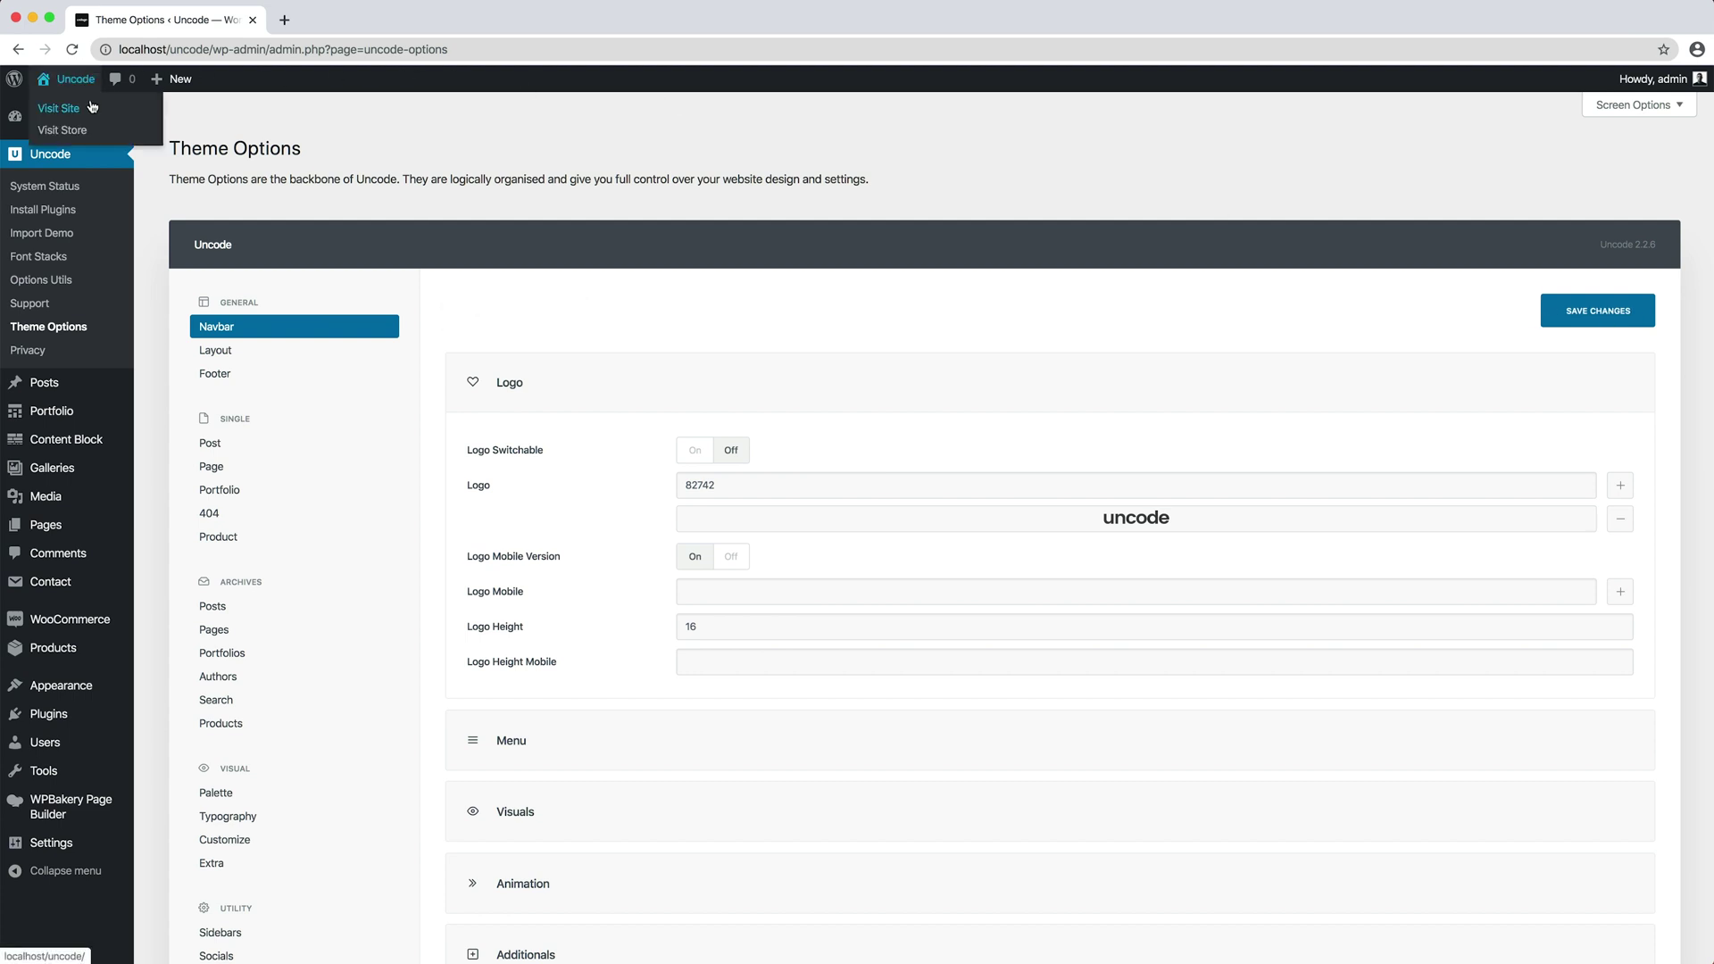
Open the public site in a new browser tab and switch to it.
right_click(90, 105)
left_click(120, 107)
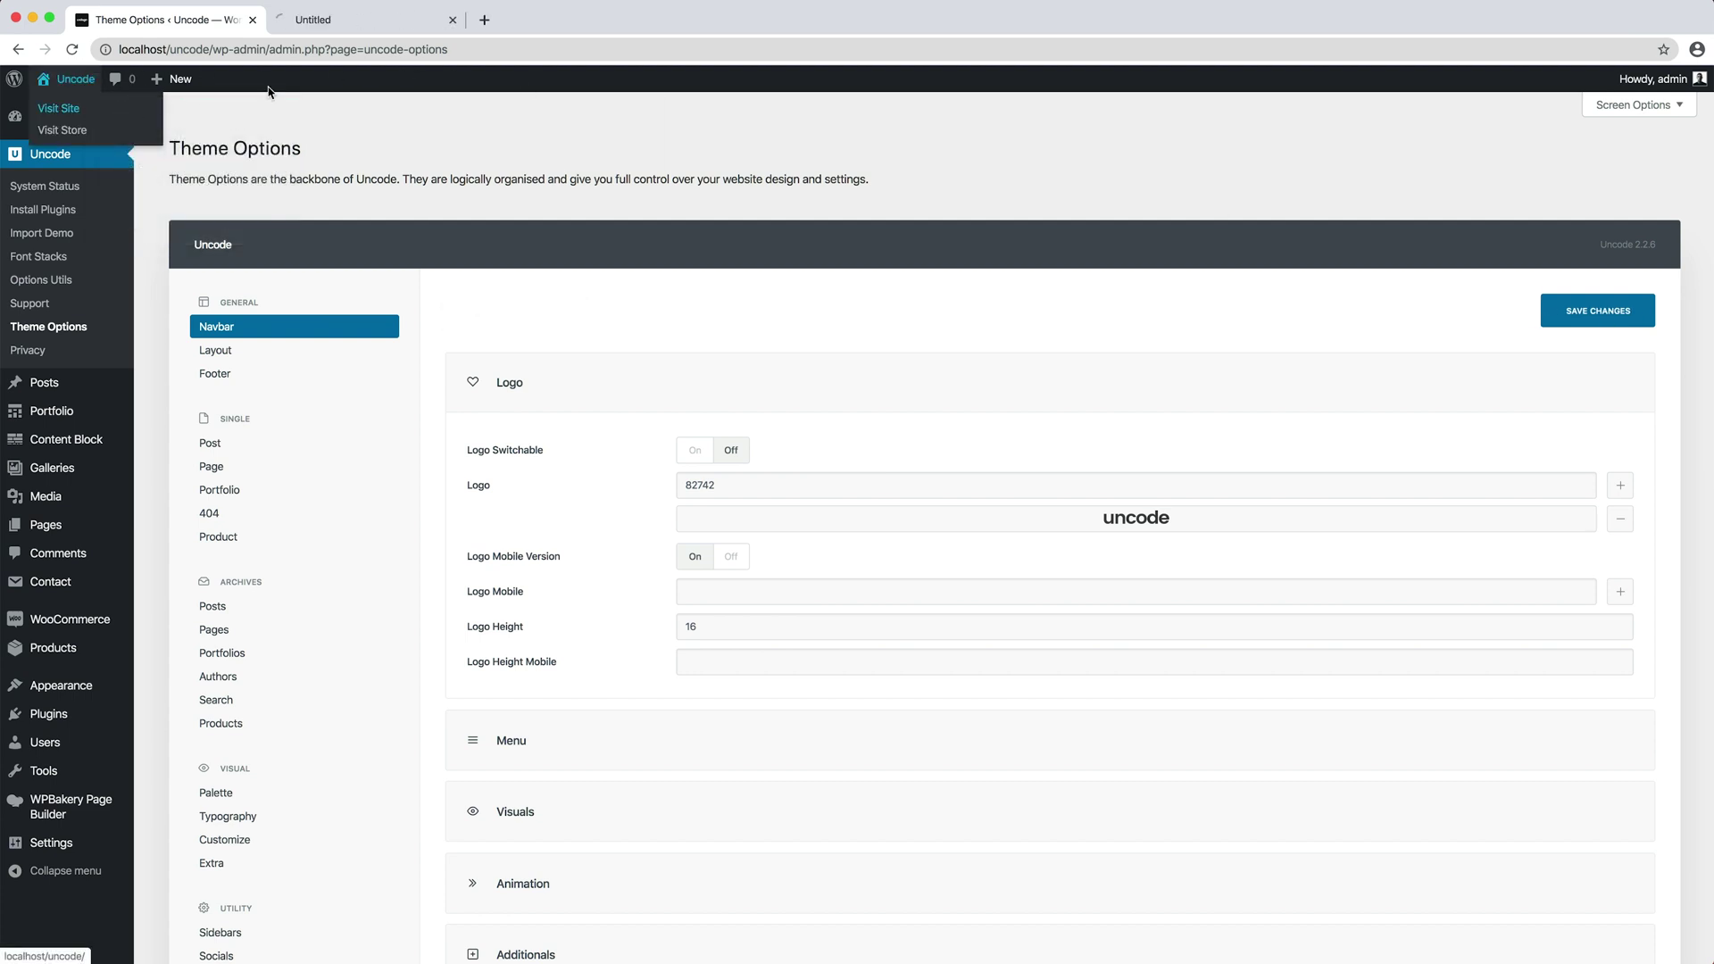
left_click(385, 28)
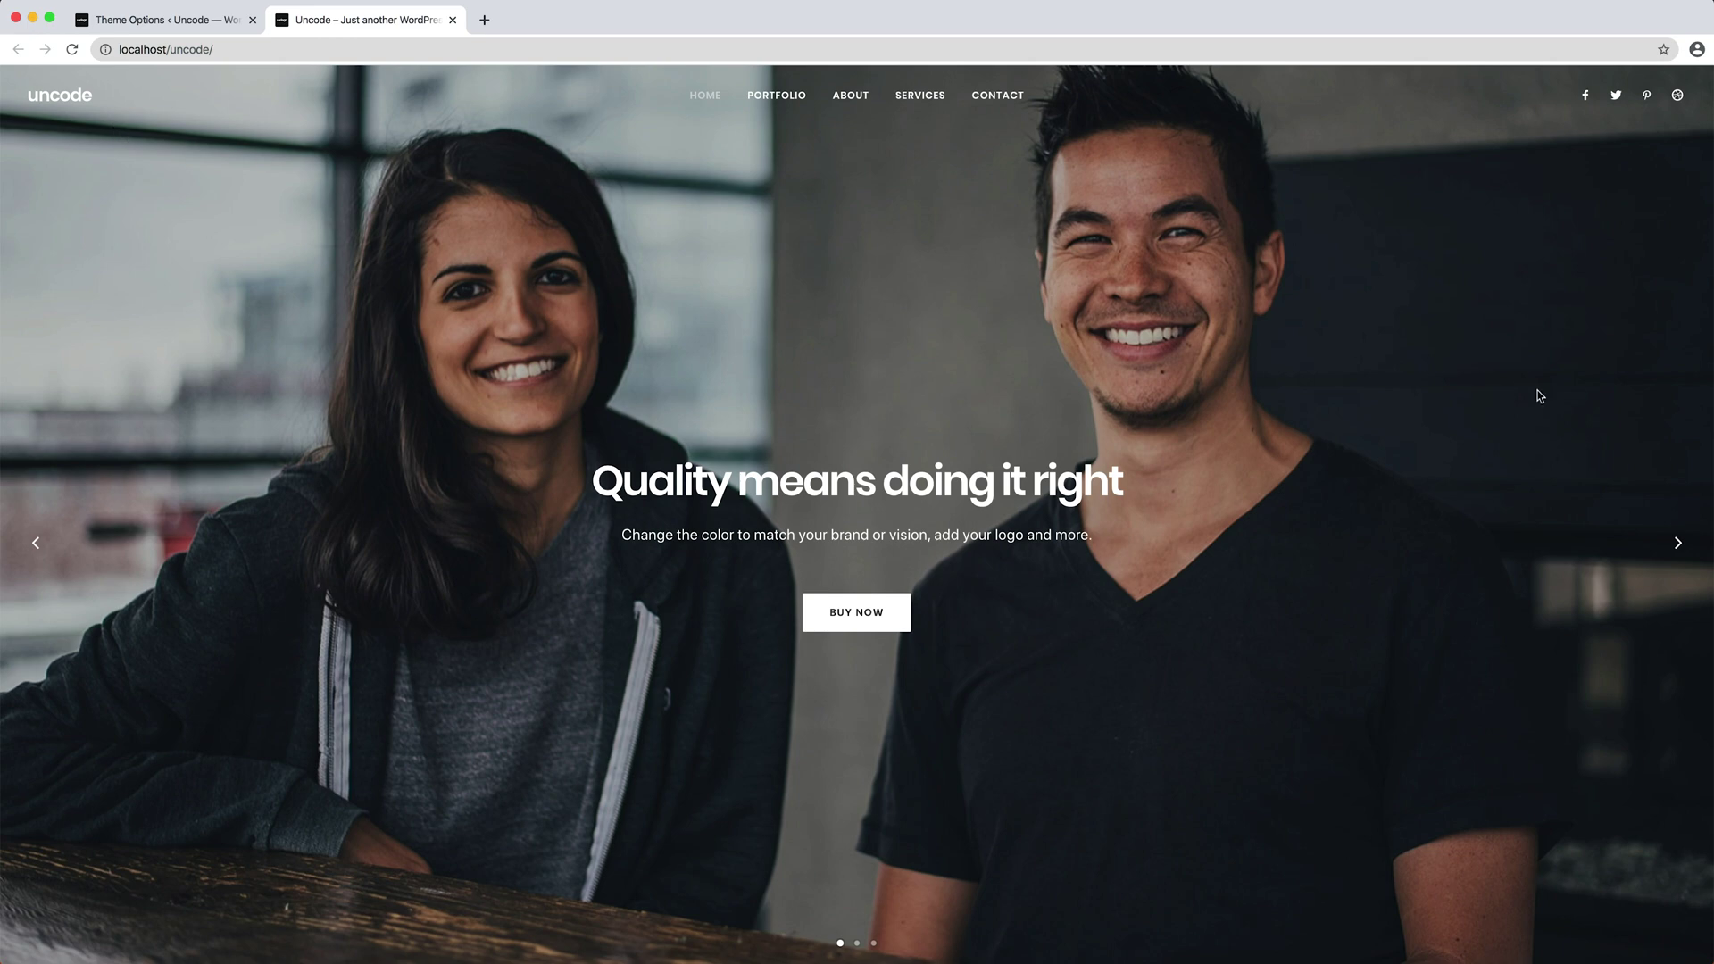
Cycle through the hero slides to check the SVG logo on each background.
left_click(1678, 542)
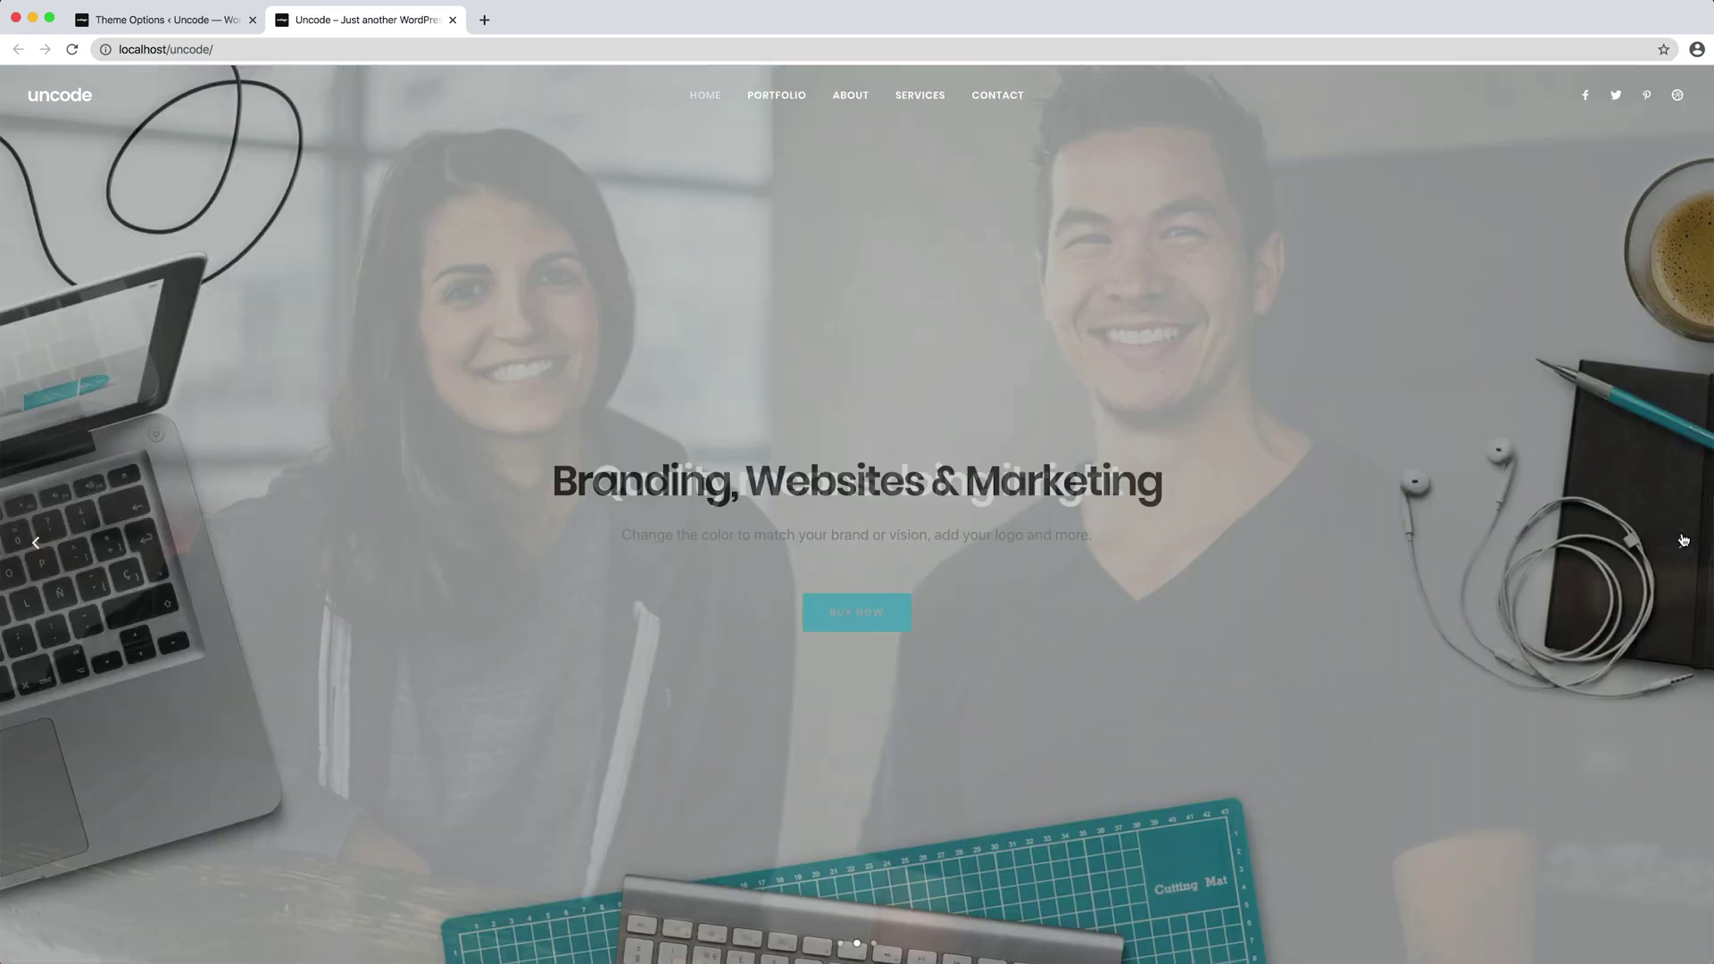
left_click(1683, 540)
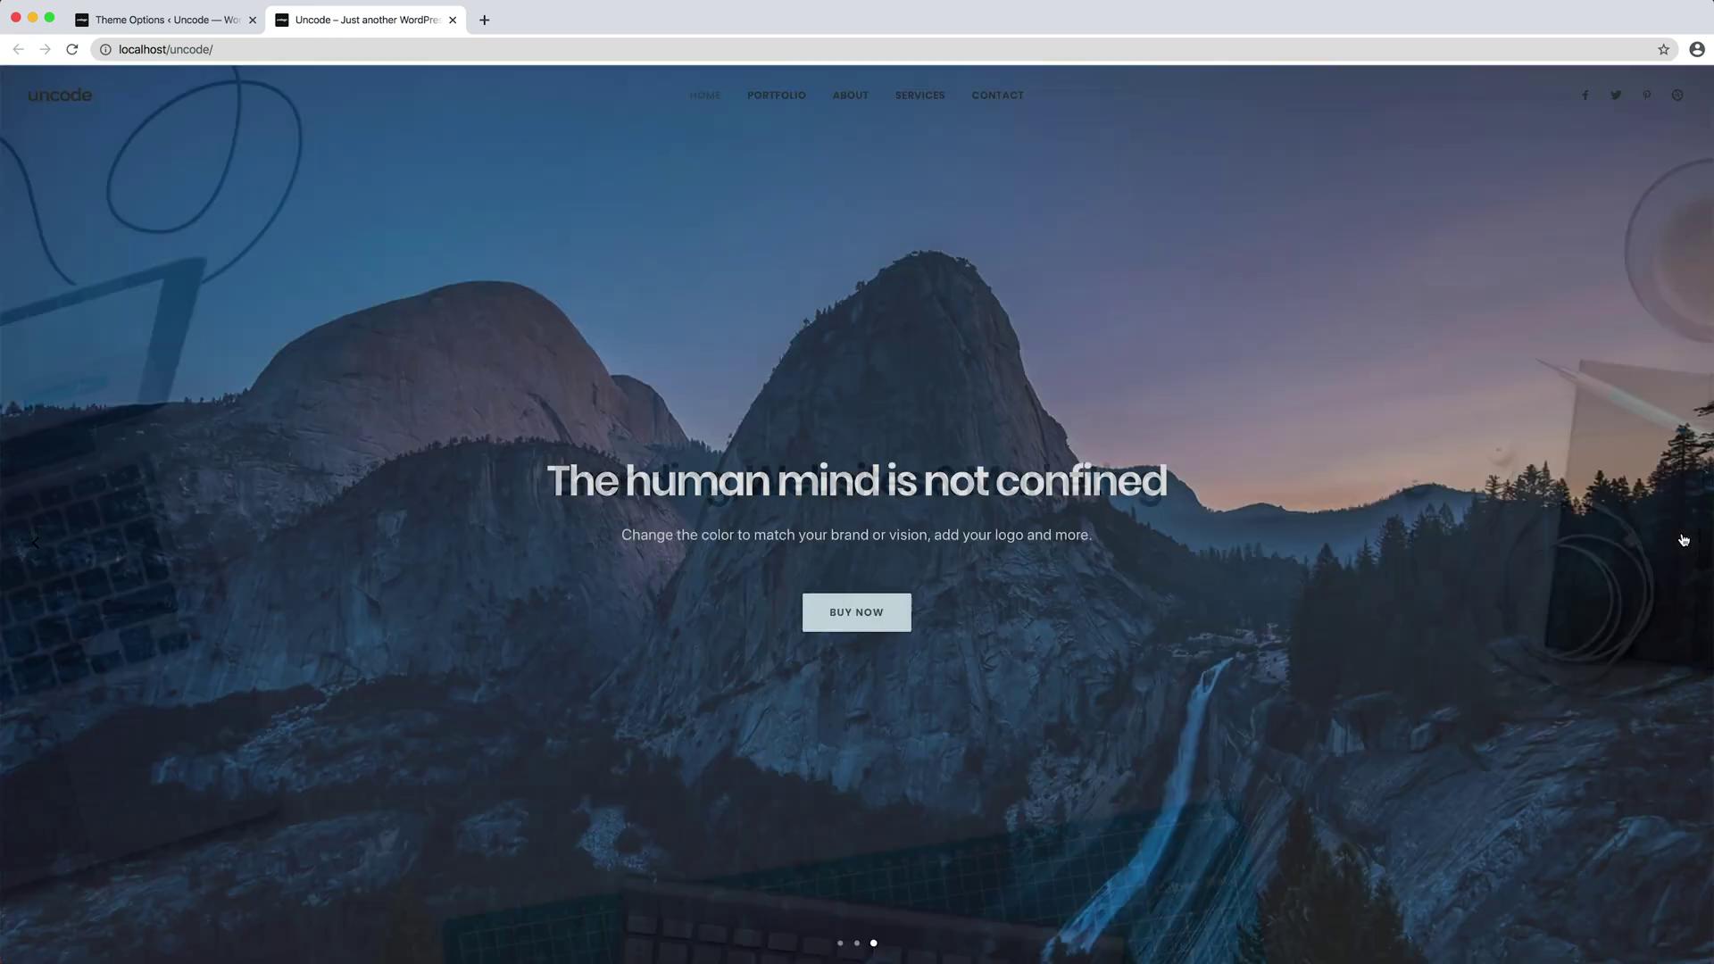
left_click(1683, 540)
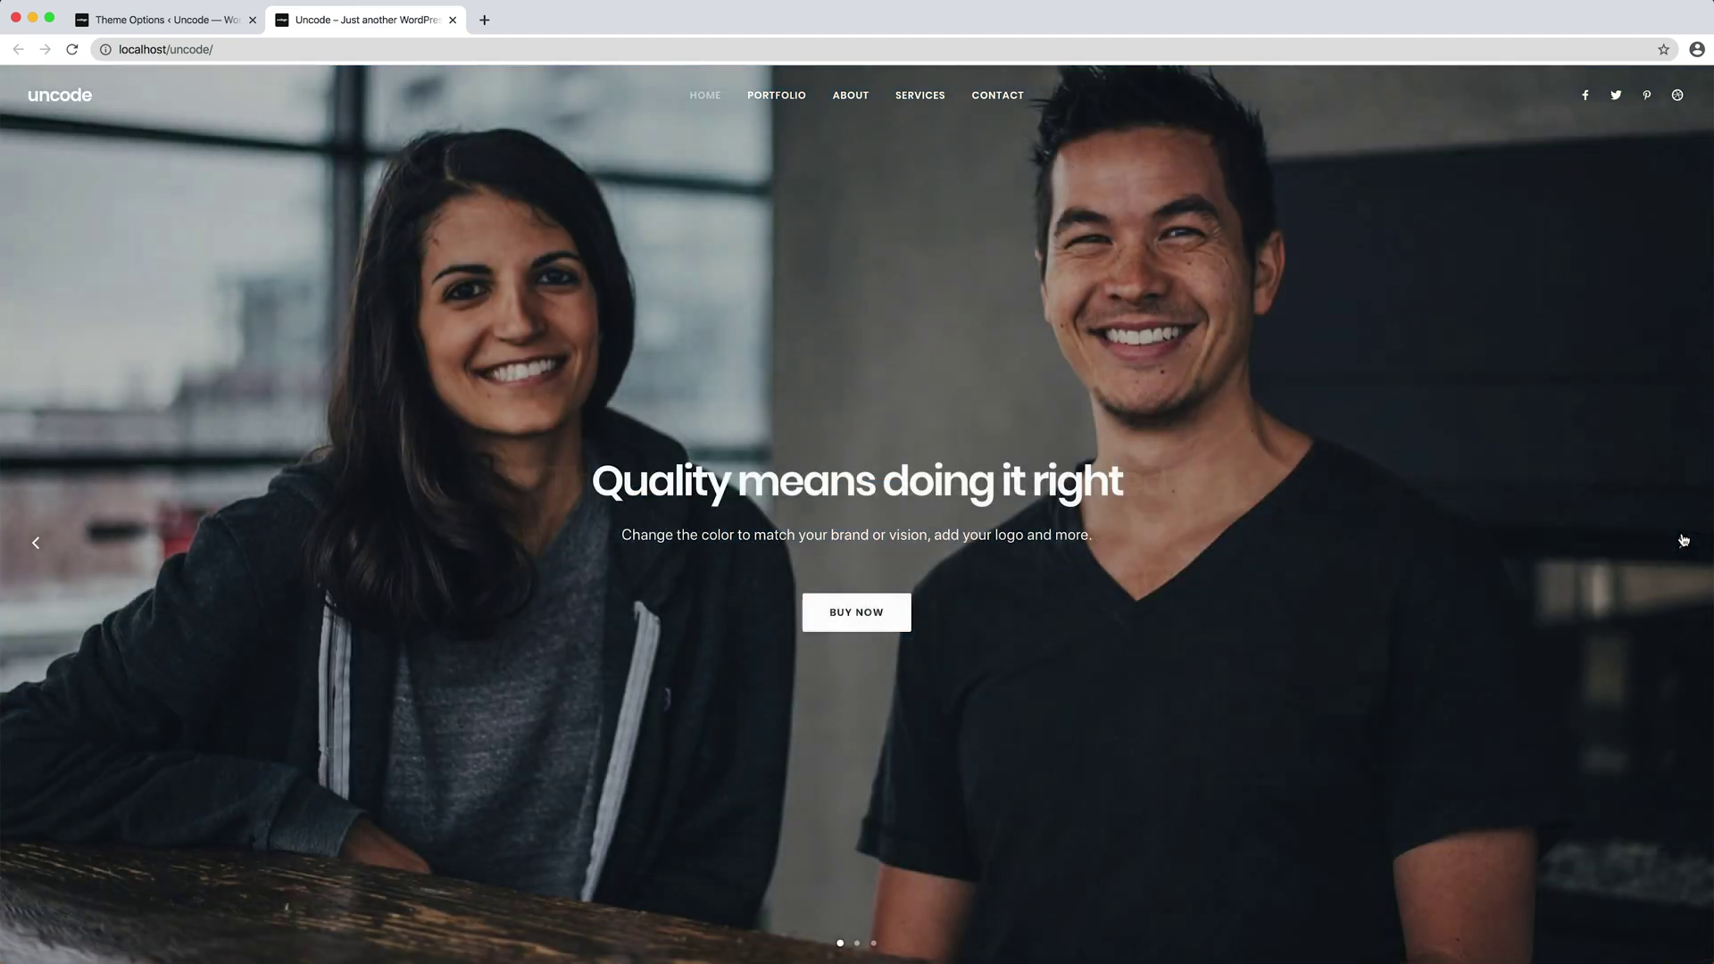
left_click(1683, 540)
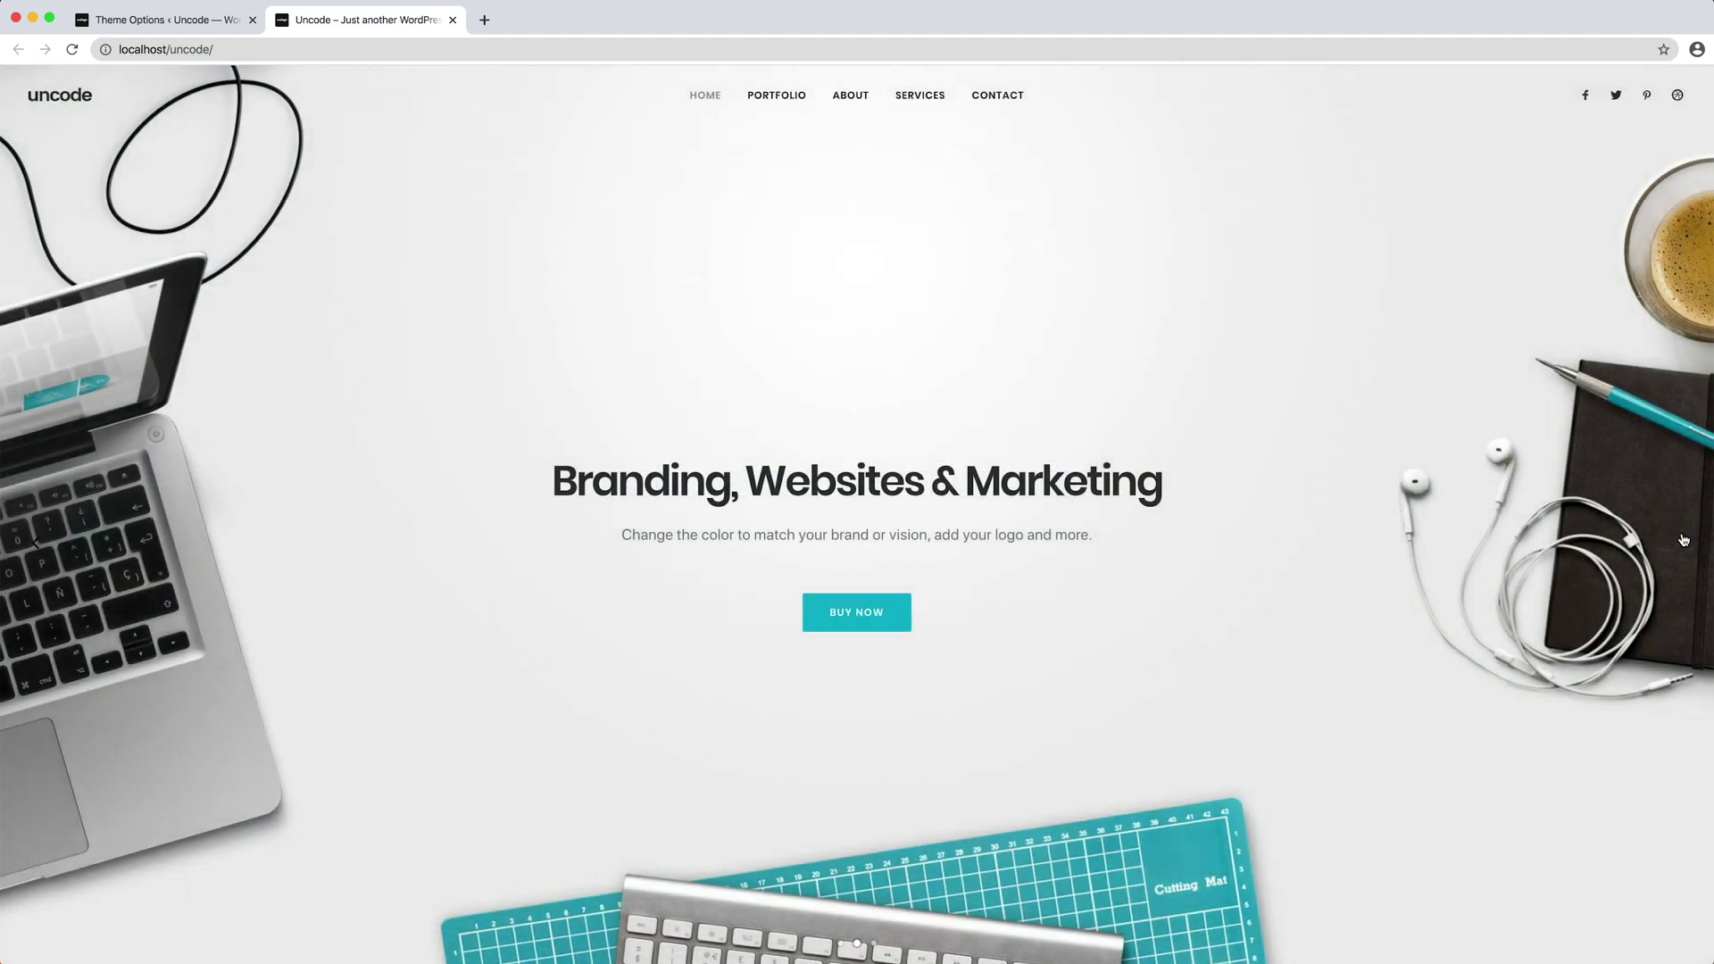
left_click(1683, 540)
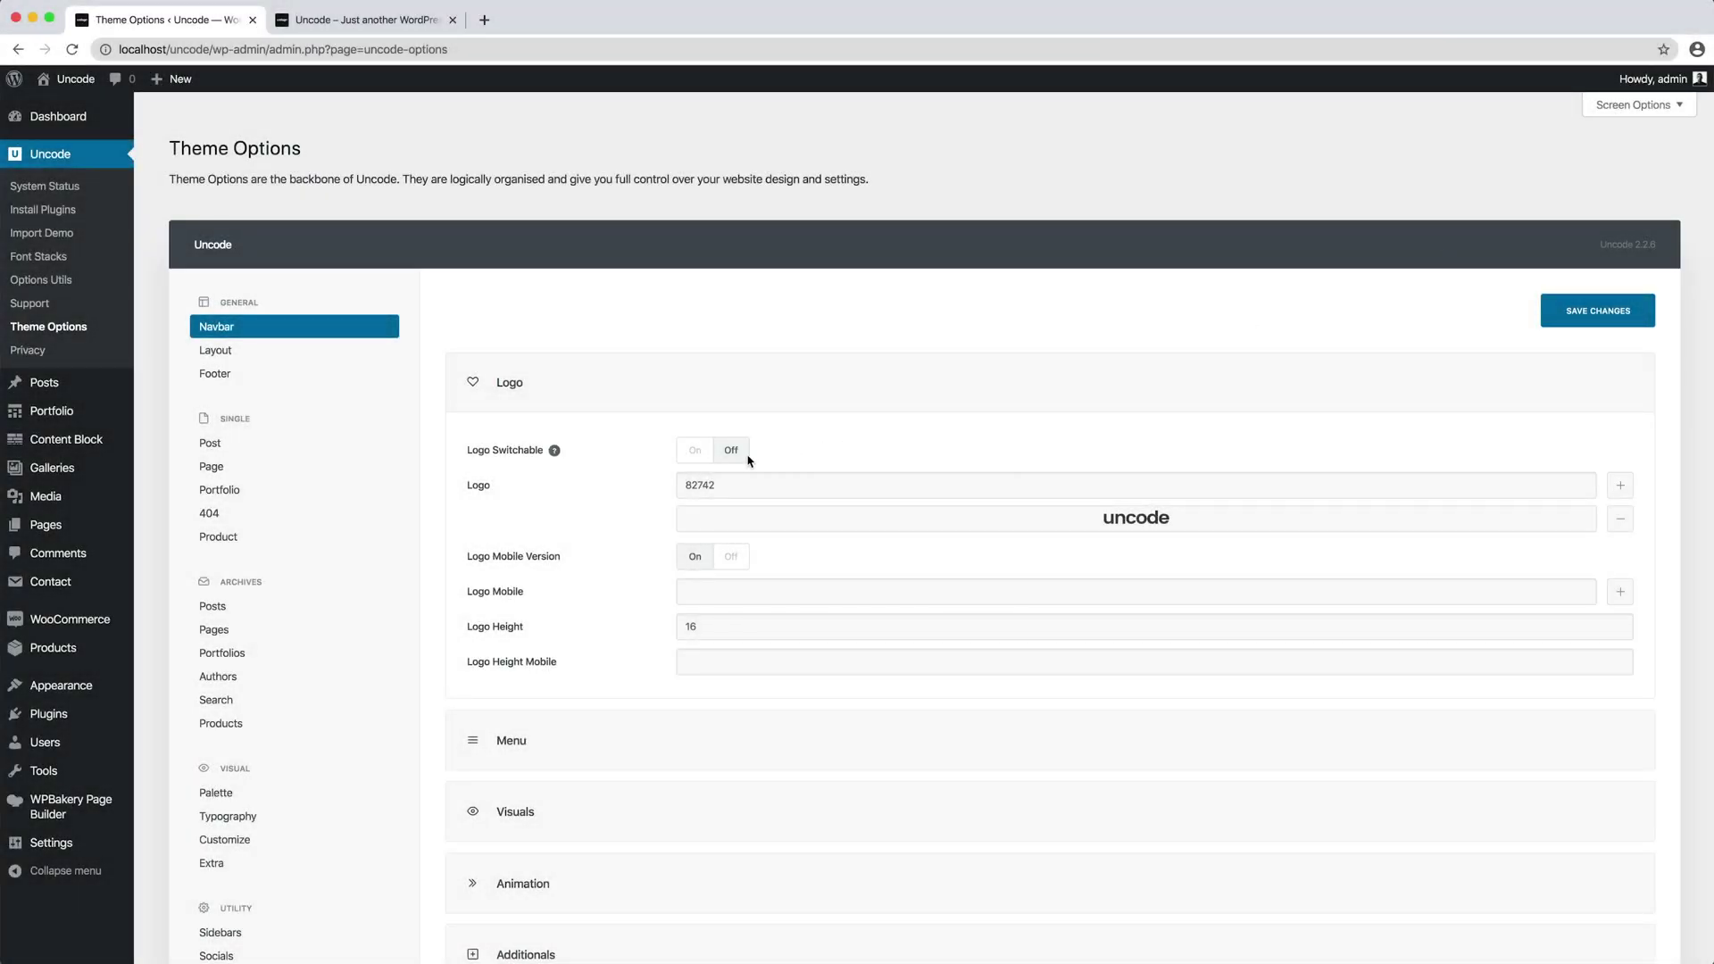
Turn Logo Switchable on and upload logo-light-skin.png as the Logo - Light image.
left_click(695, 451)
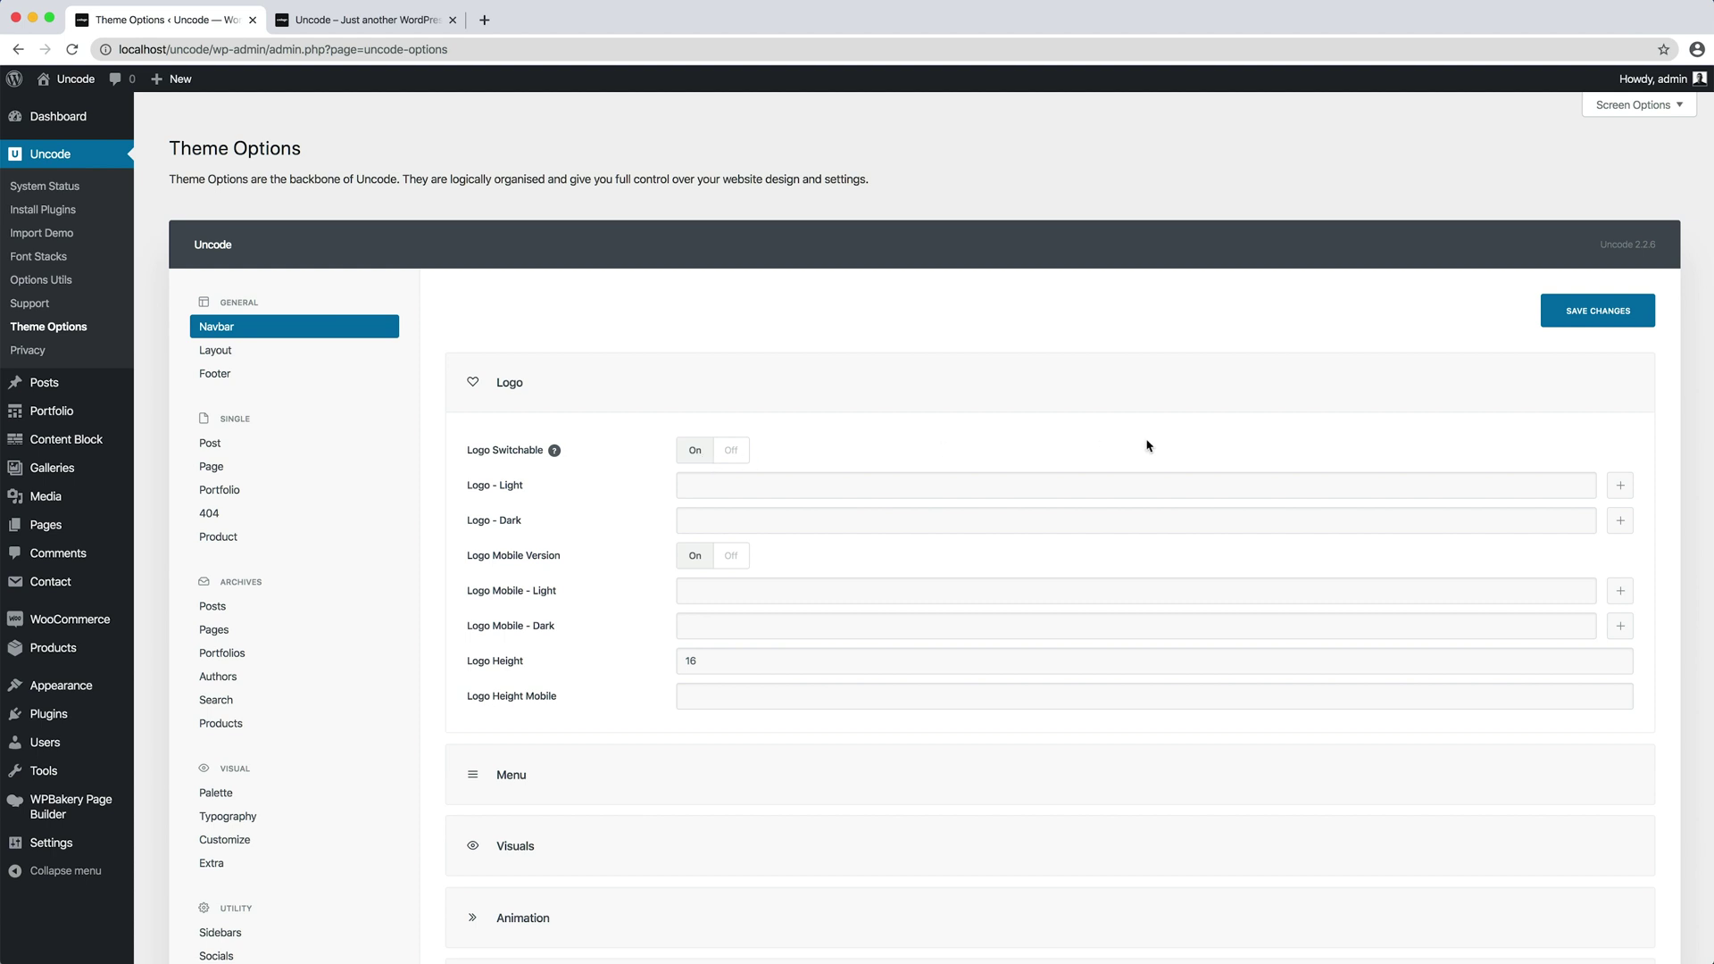
left_click(1620, 486)
left_click(71, 147)
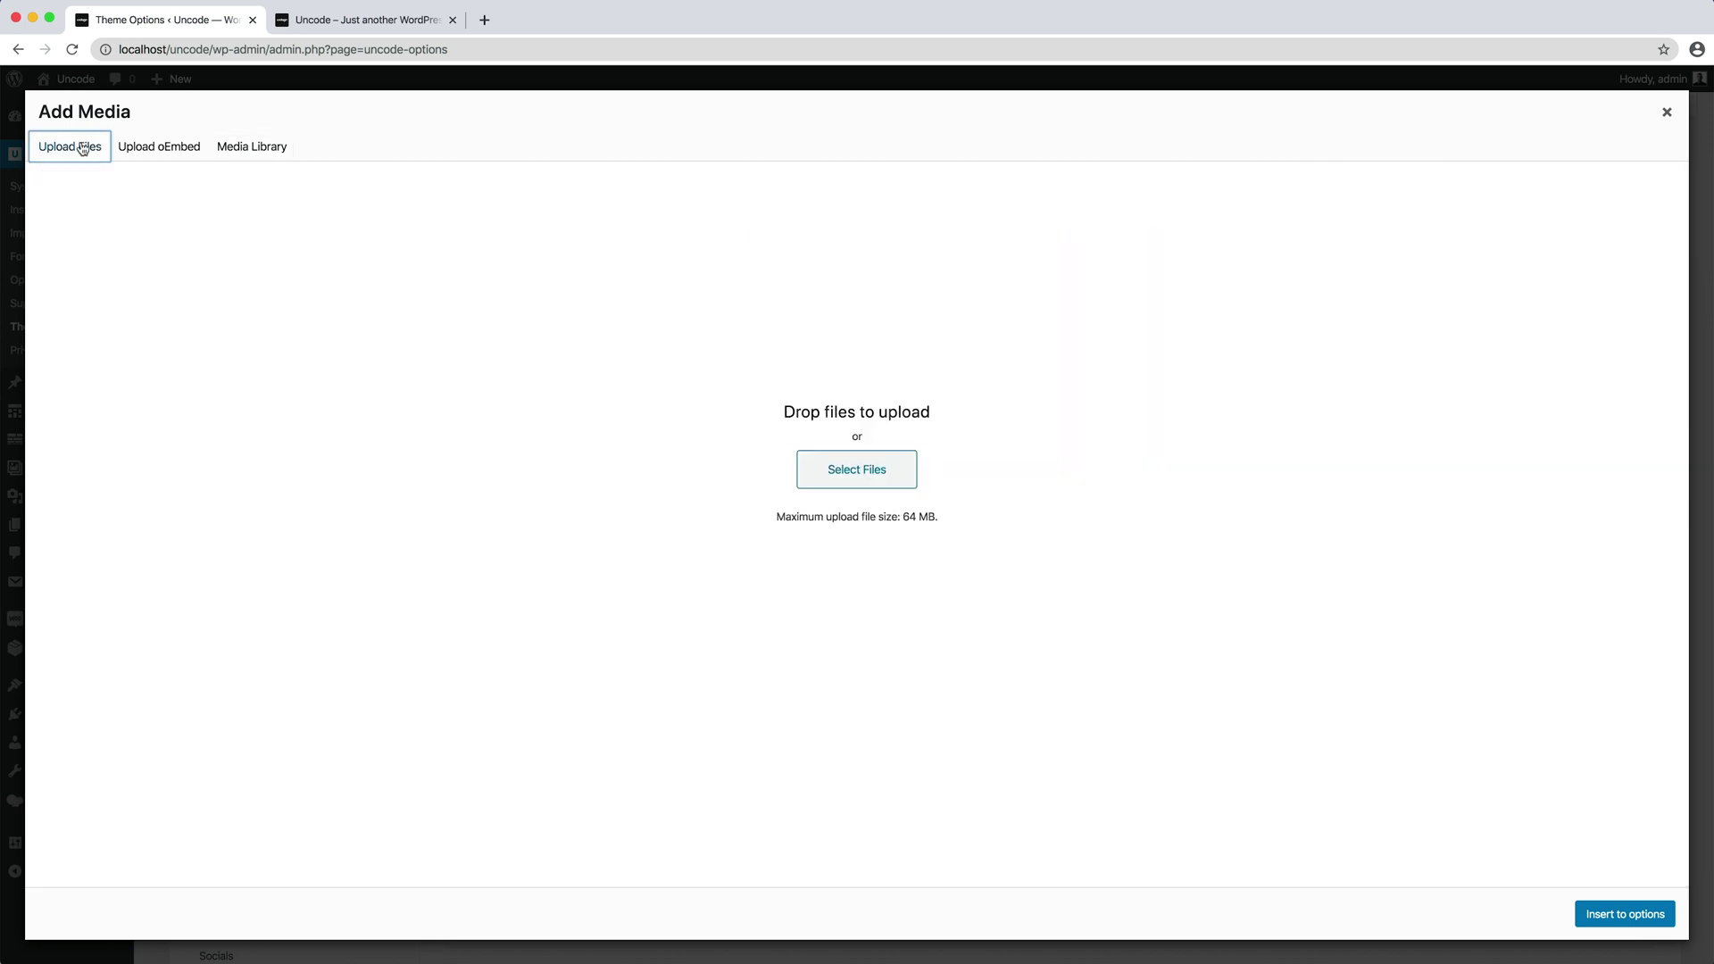
left_click(891, 476)
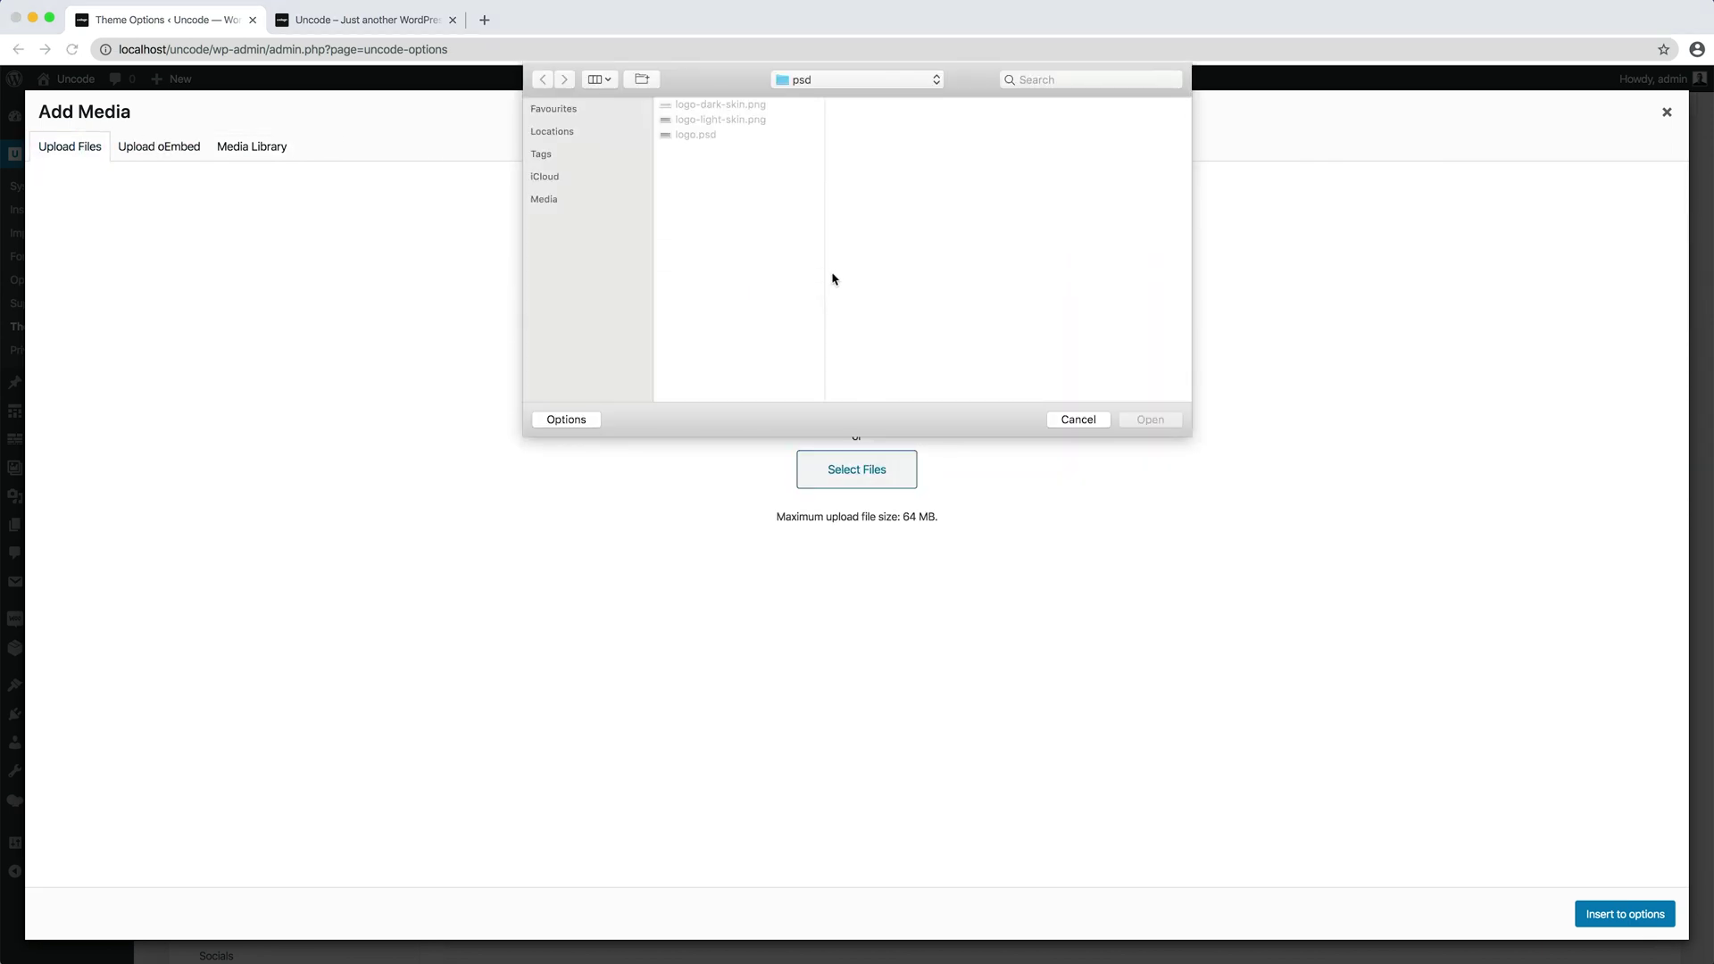
left_click(766, 121)
left_click(1151, 419)
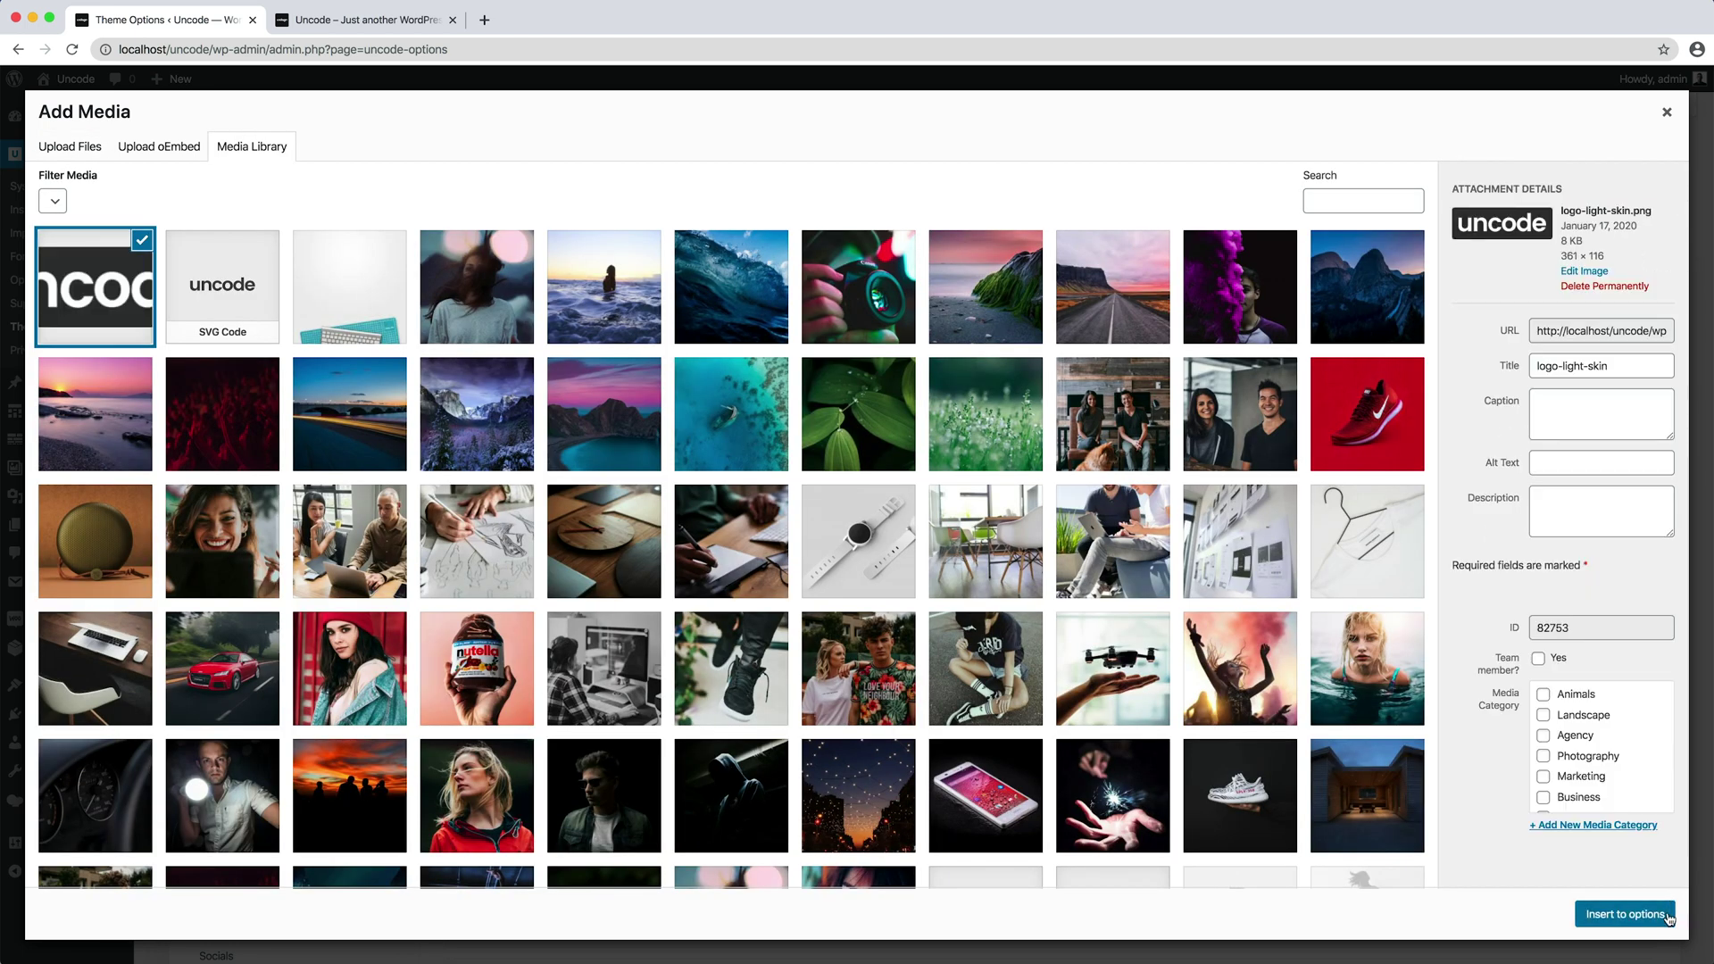
left_click(1668, 918)
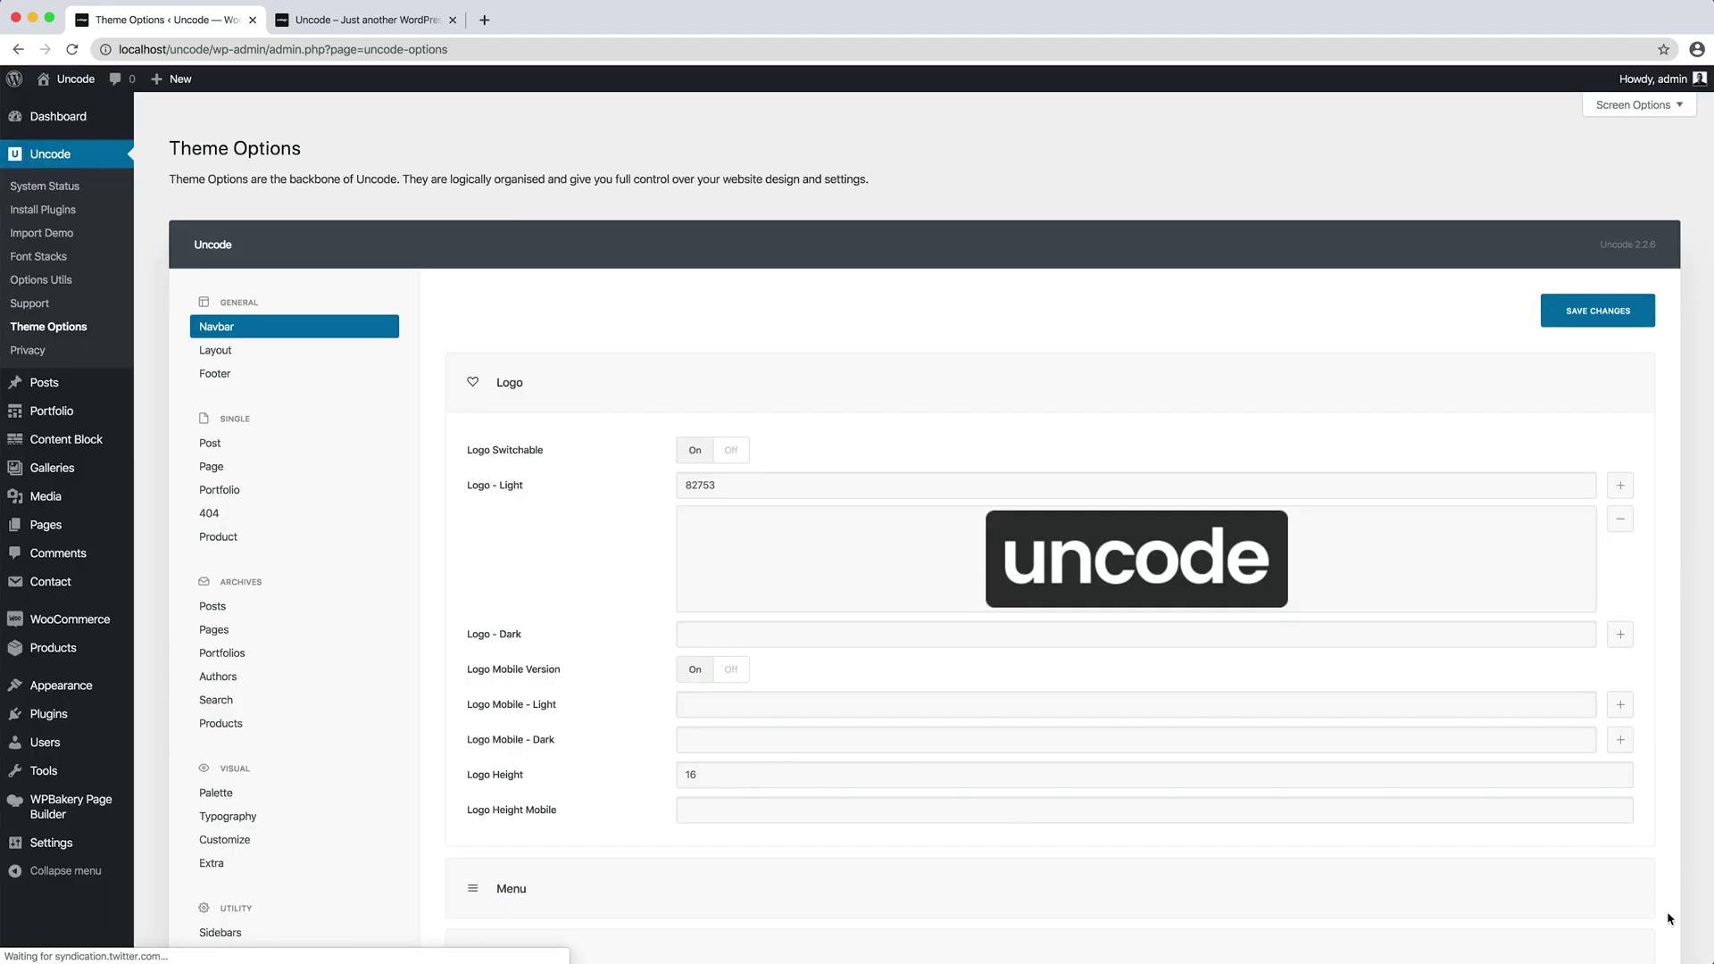
Upload logo-dark-skin.png and insert it as the Logo - Dark image.
left_click(1619, 643)
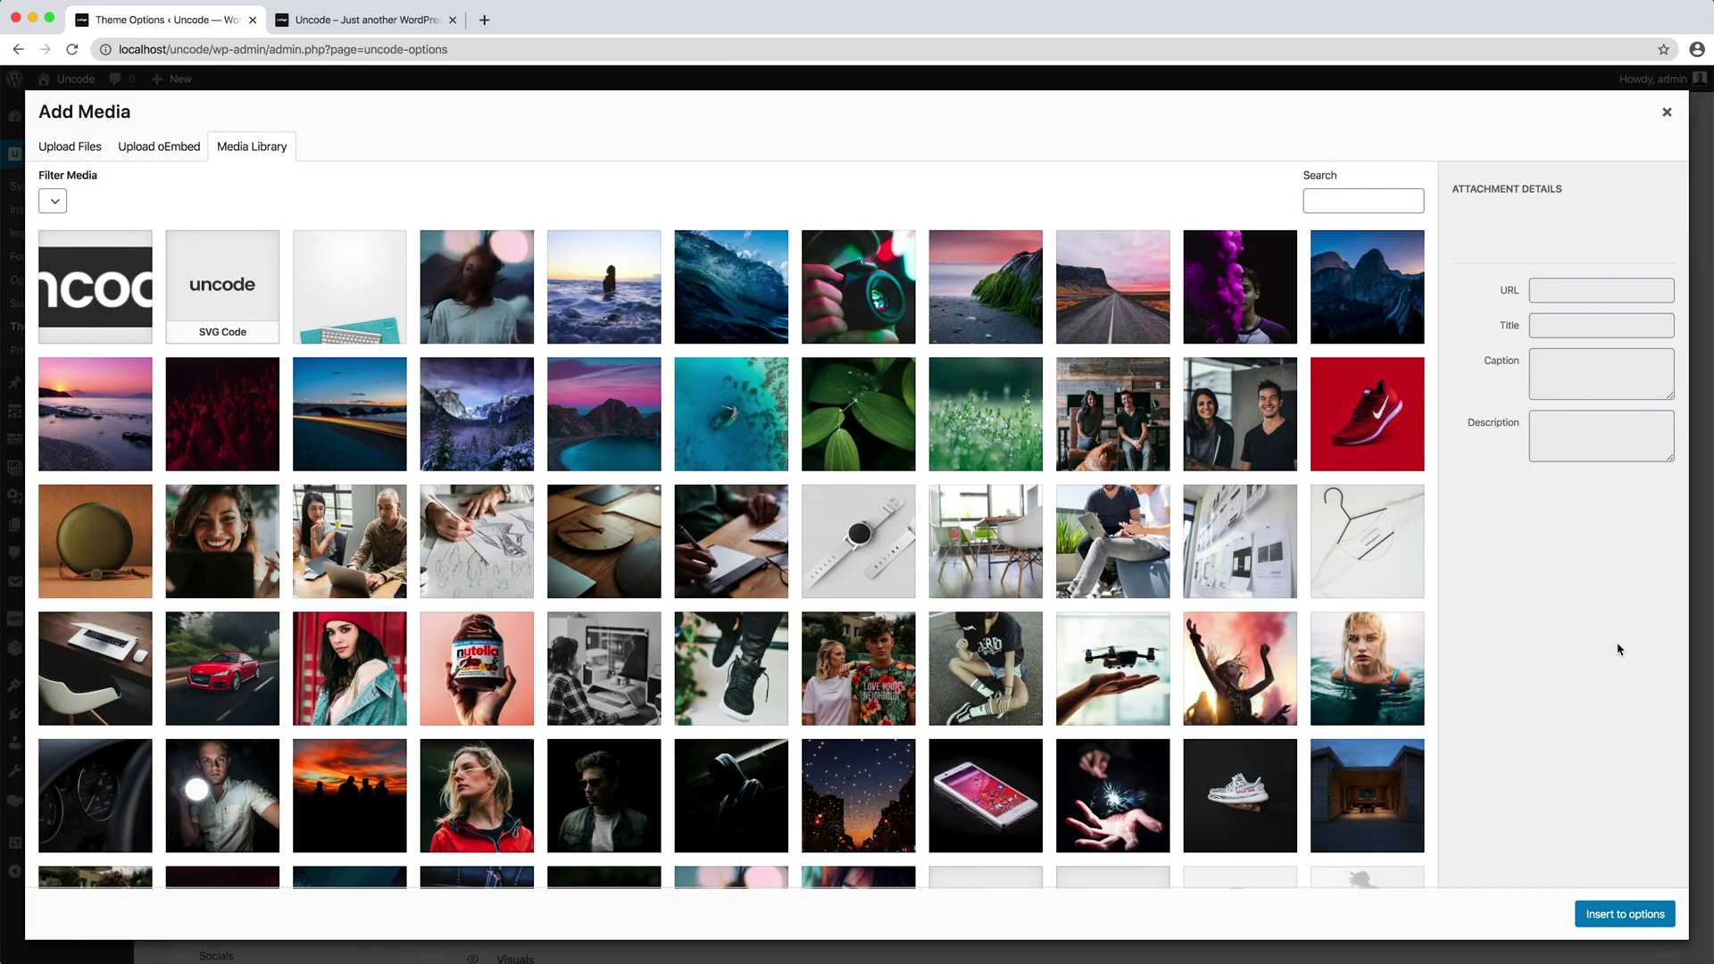
left_click(72, 147)
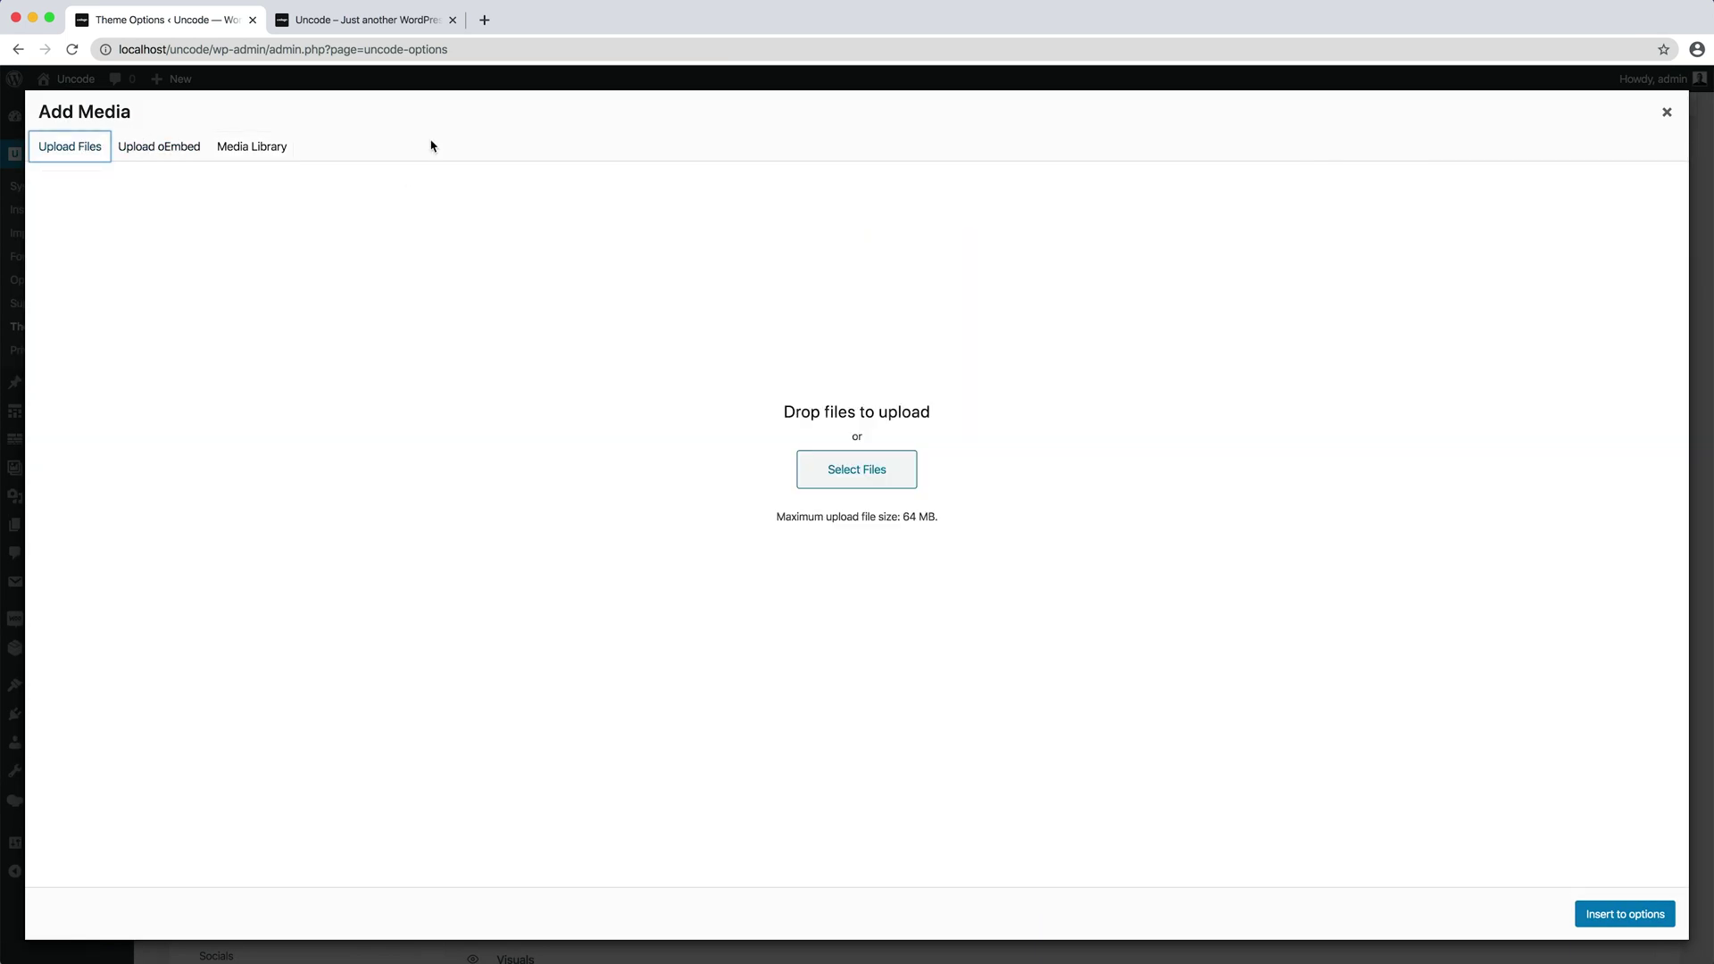
left_click(905, 475)
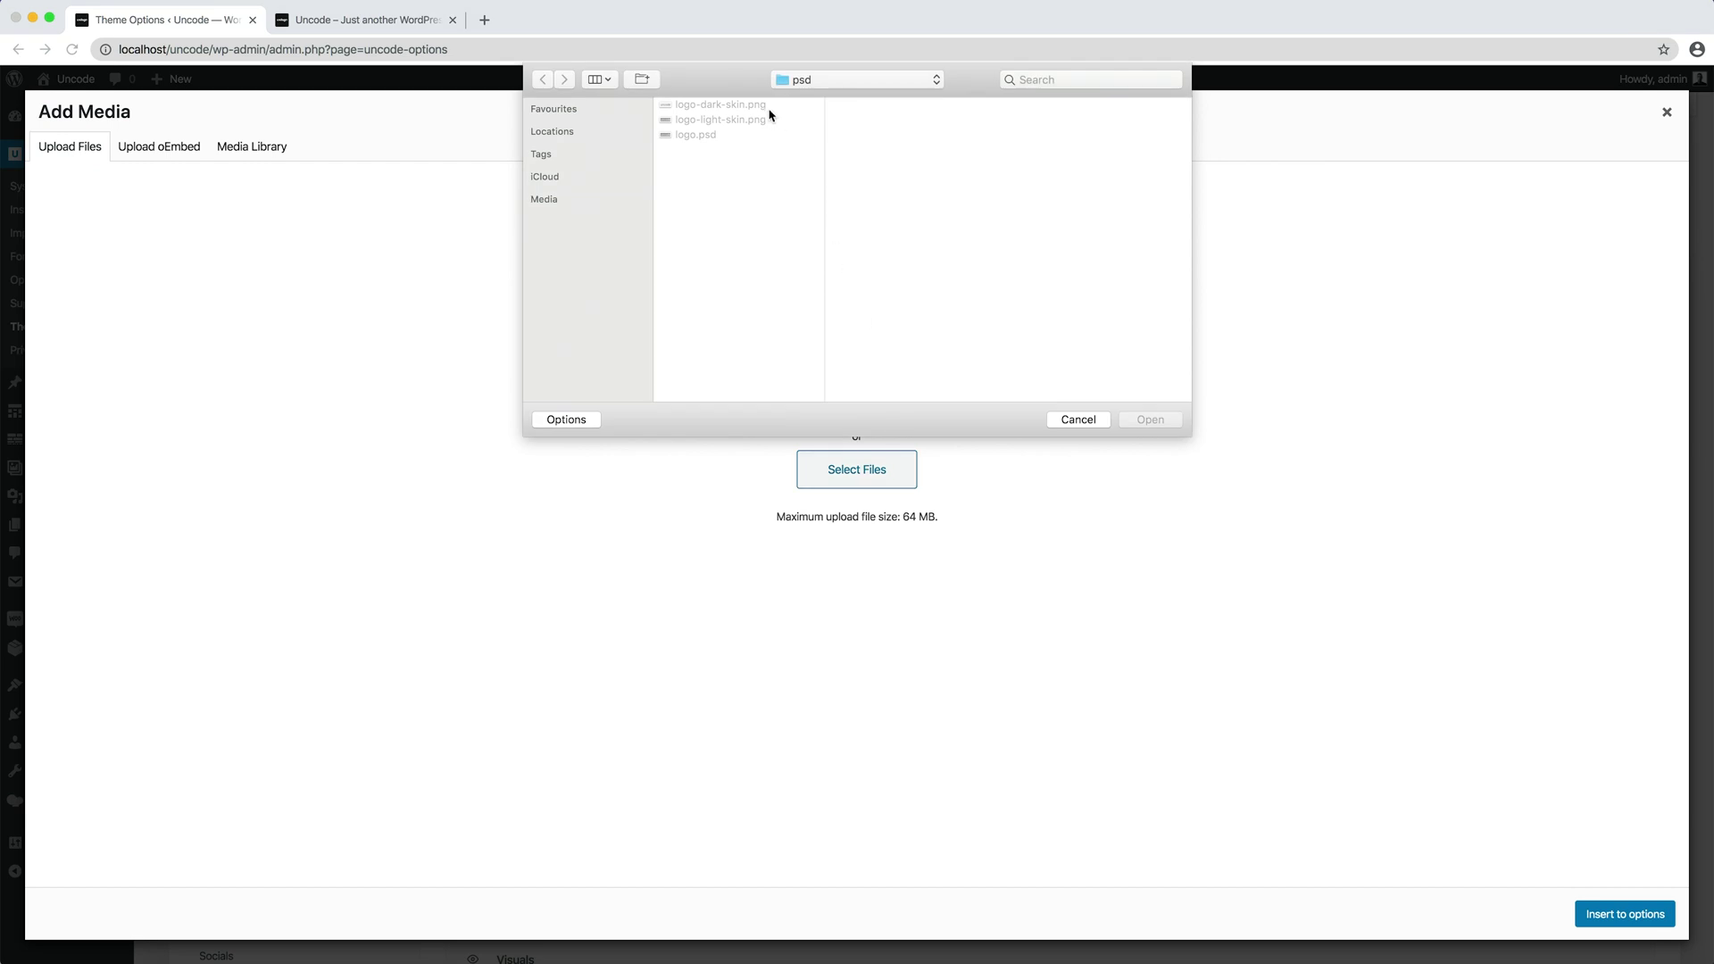
left_click(723, 104)
left_click(1175, 422)
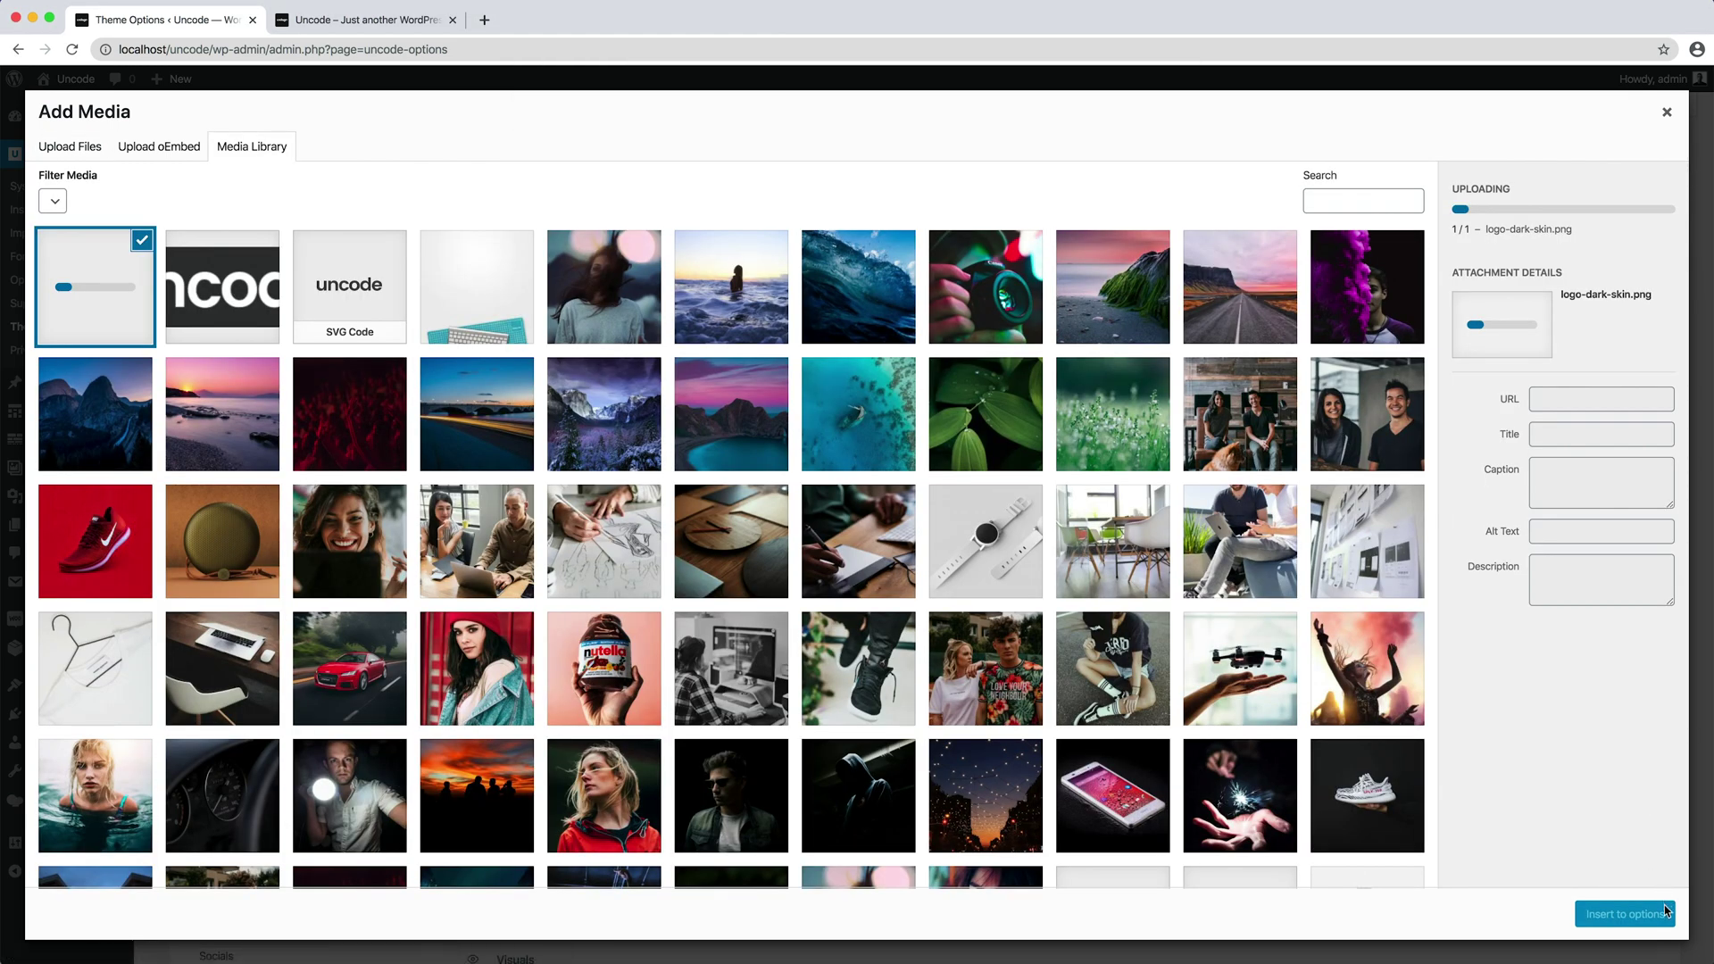
left_click(1623, 914)
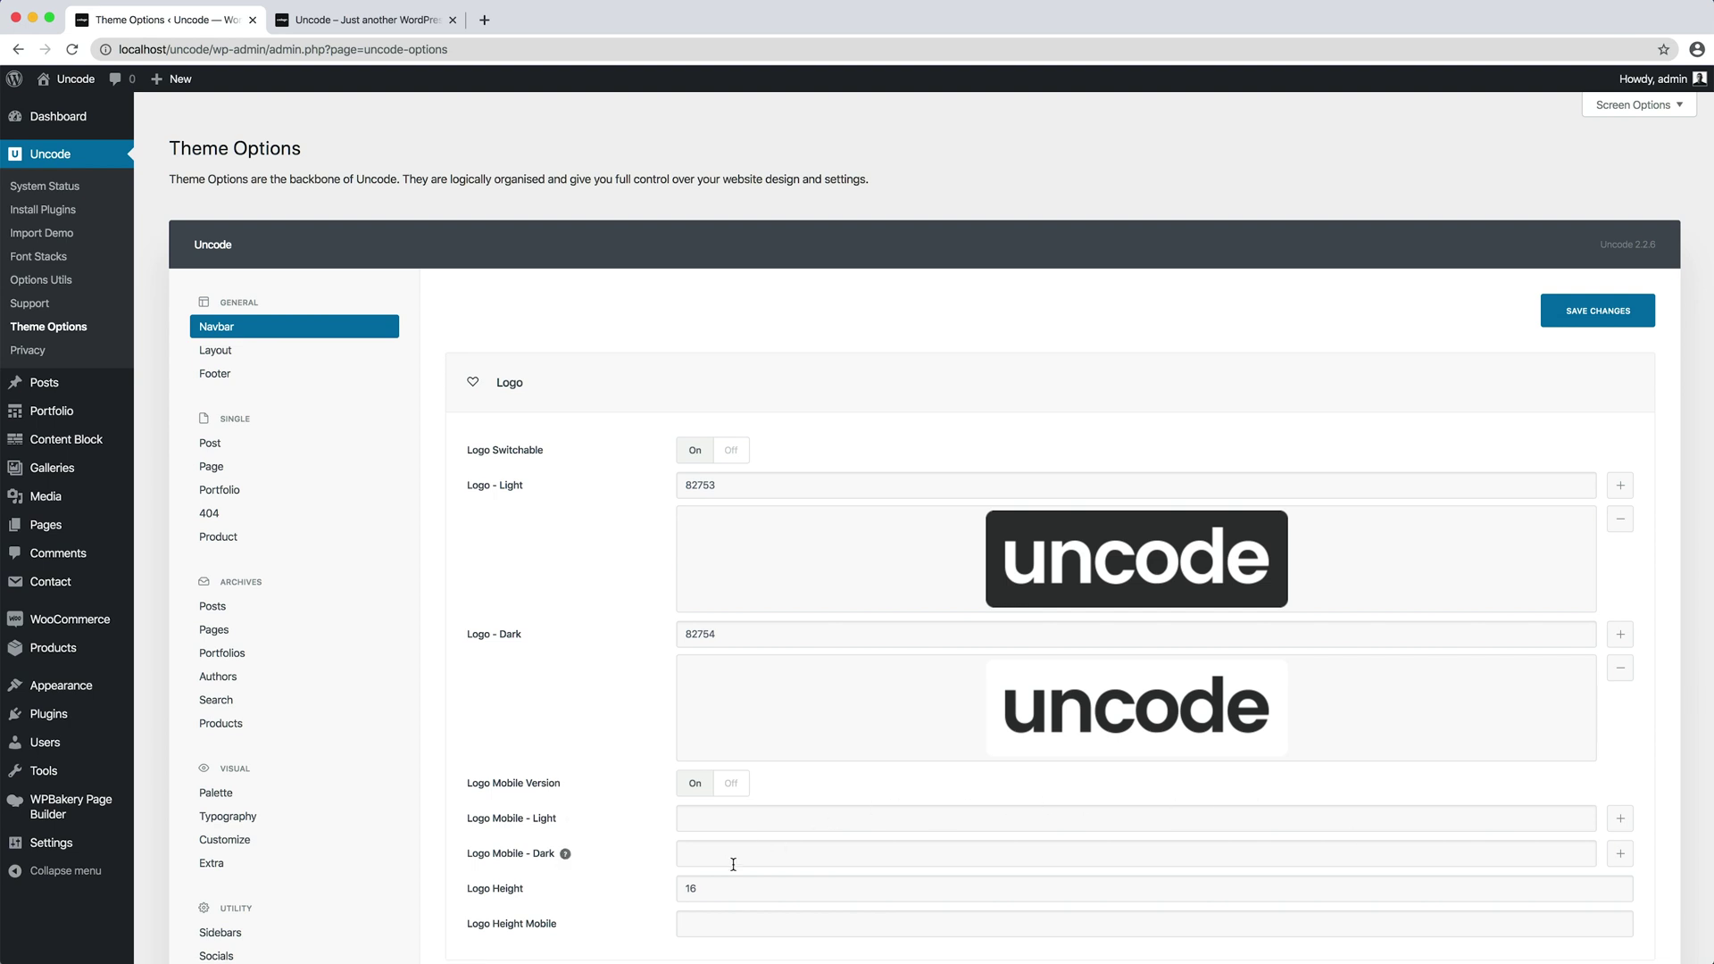
Change Logo Height from 16 to 28 and save the theme options.
left_click_drag(719, 888, 665, 883)
type("28")
left_click(1643, 317)
Reload the front-end homepage and cycle five hero slides to watch the logo switch between light and dark versions.
left_click(350, 20)
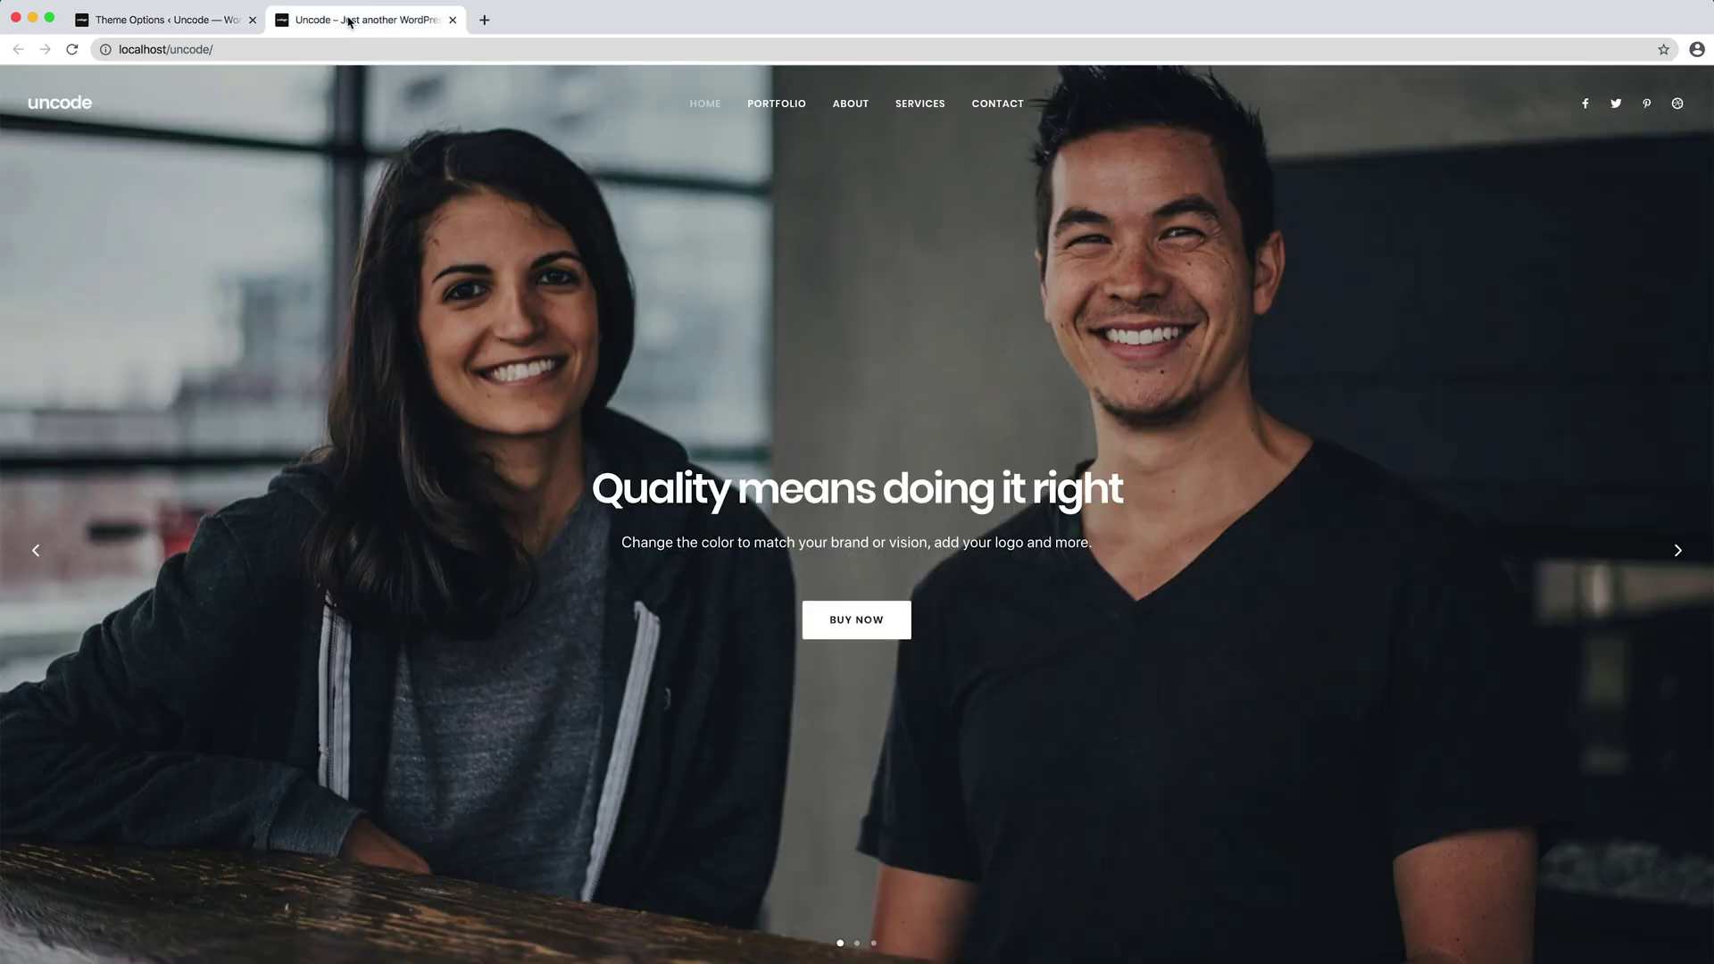
left_click(71, 49)
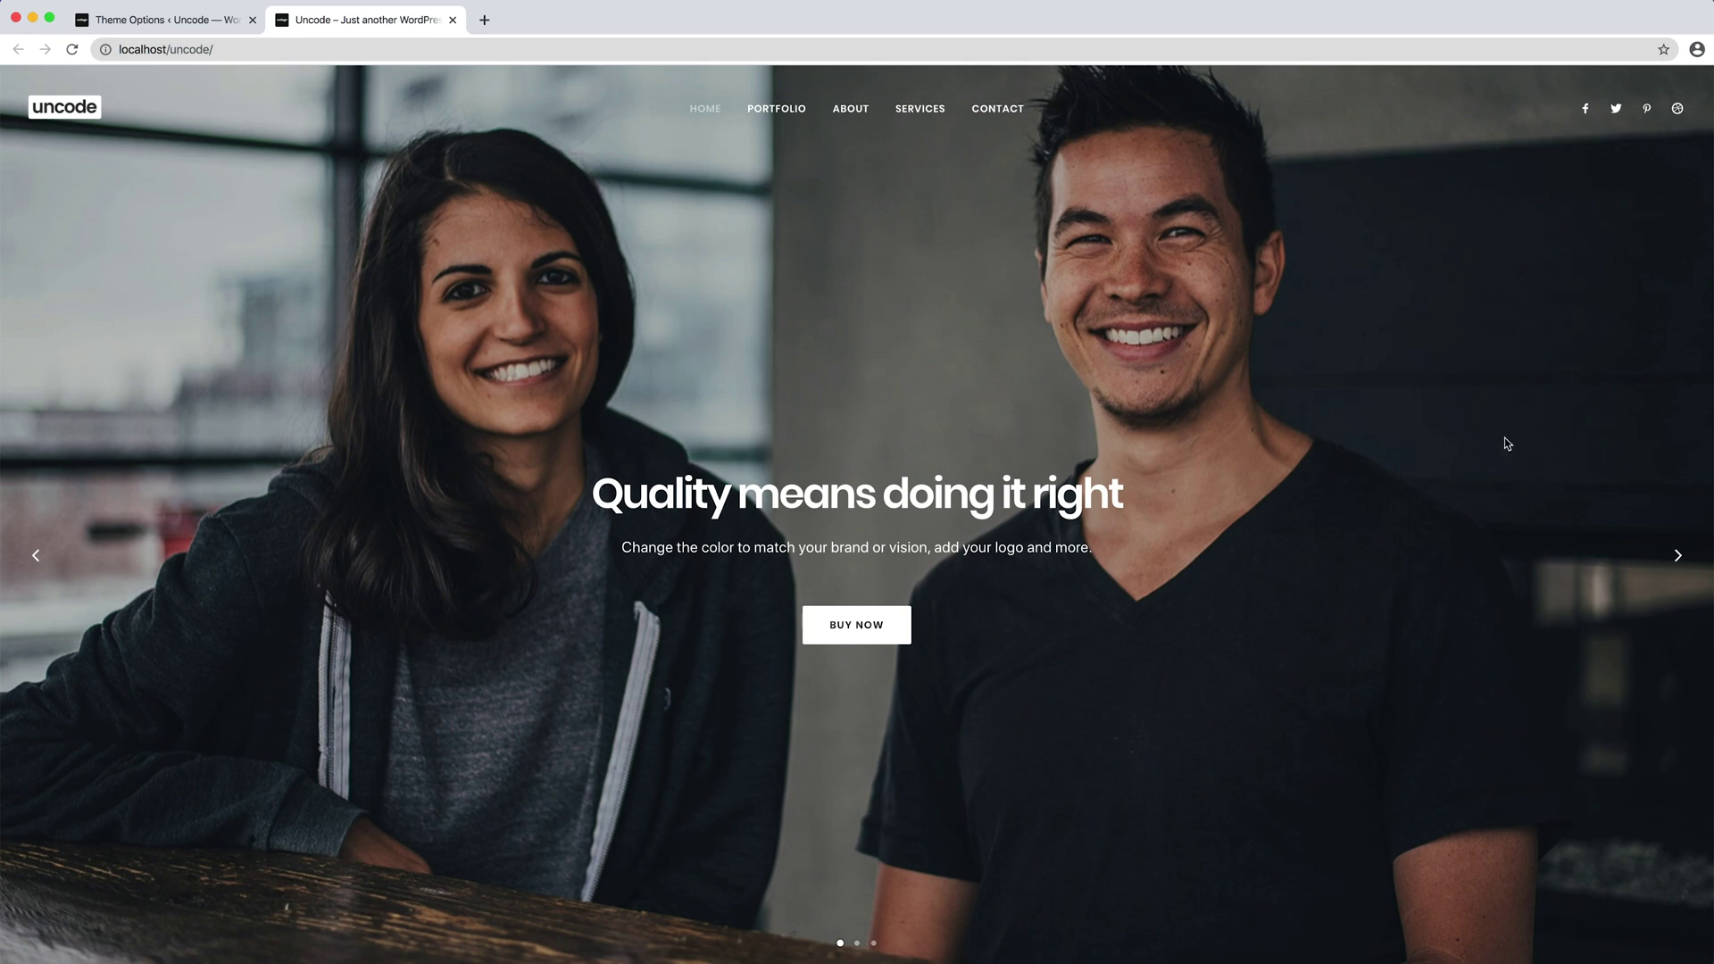
left_click(1681, 554)
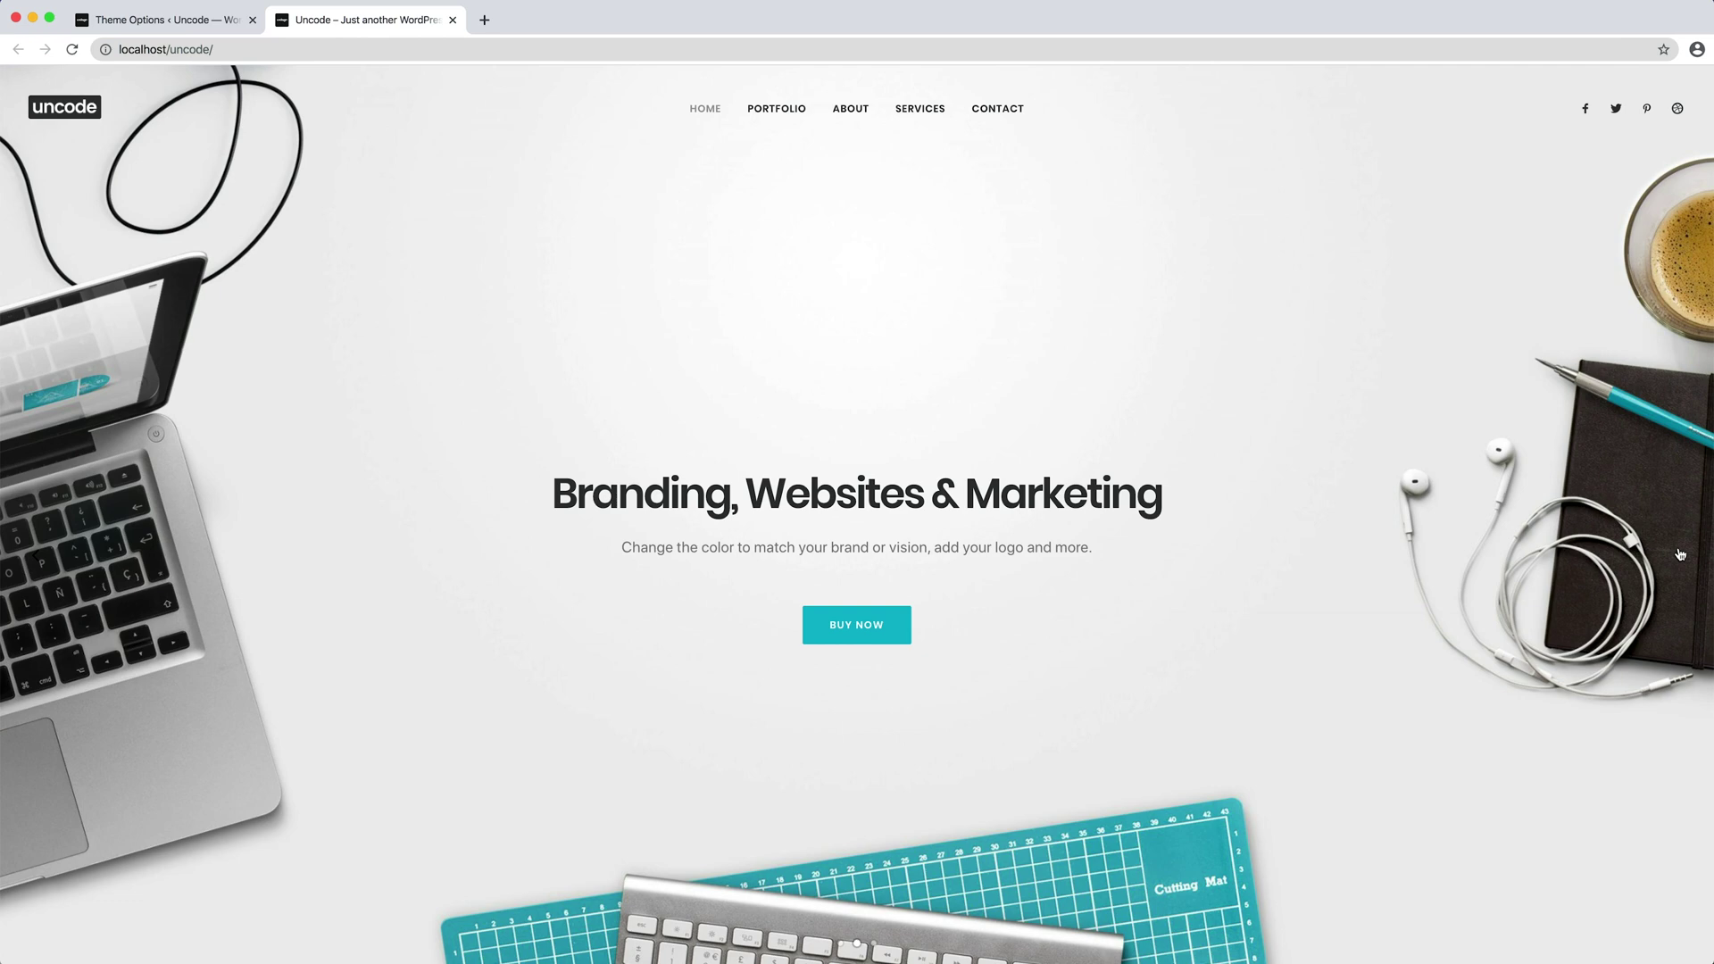
left_click(1680, 554)
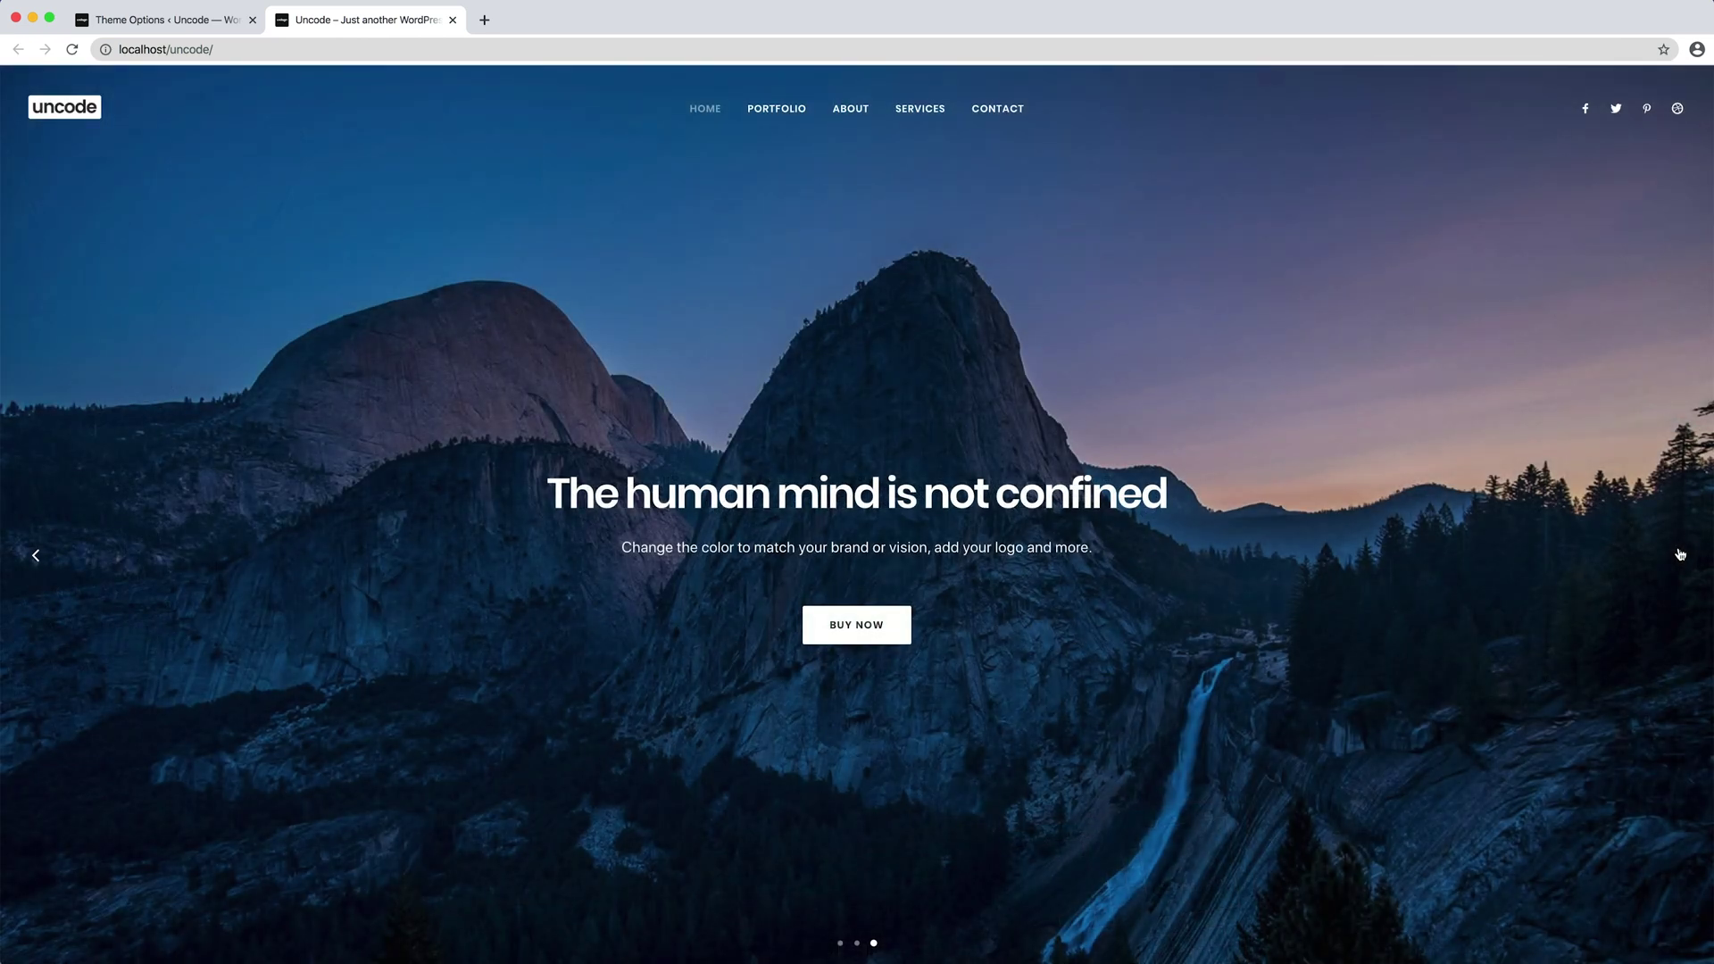
left_click(1680, 555)
left_click(1680, 555)
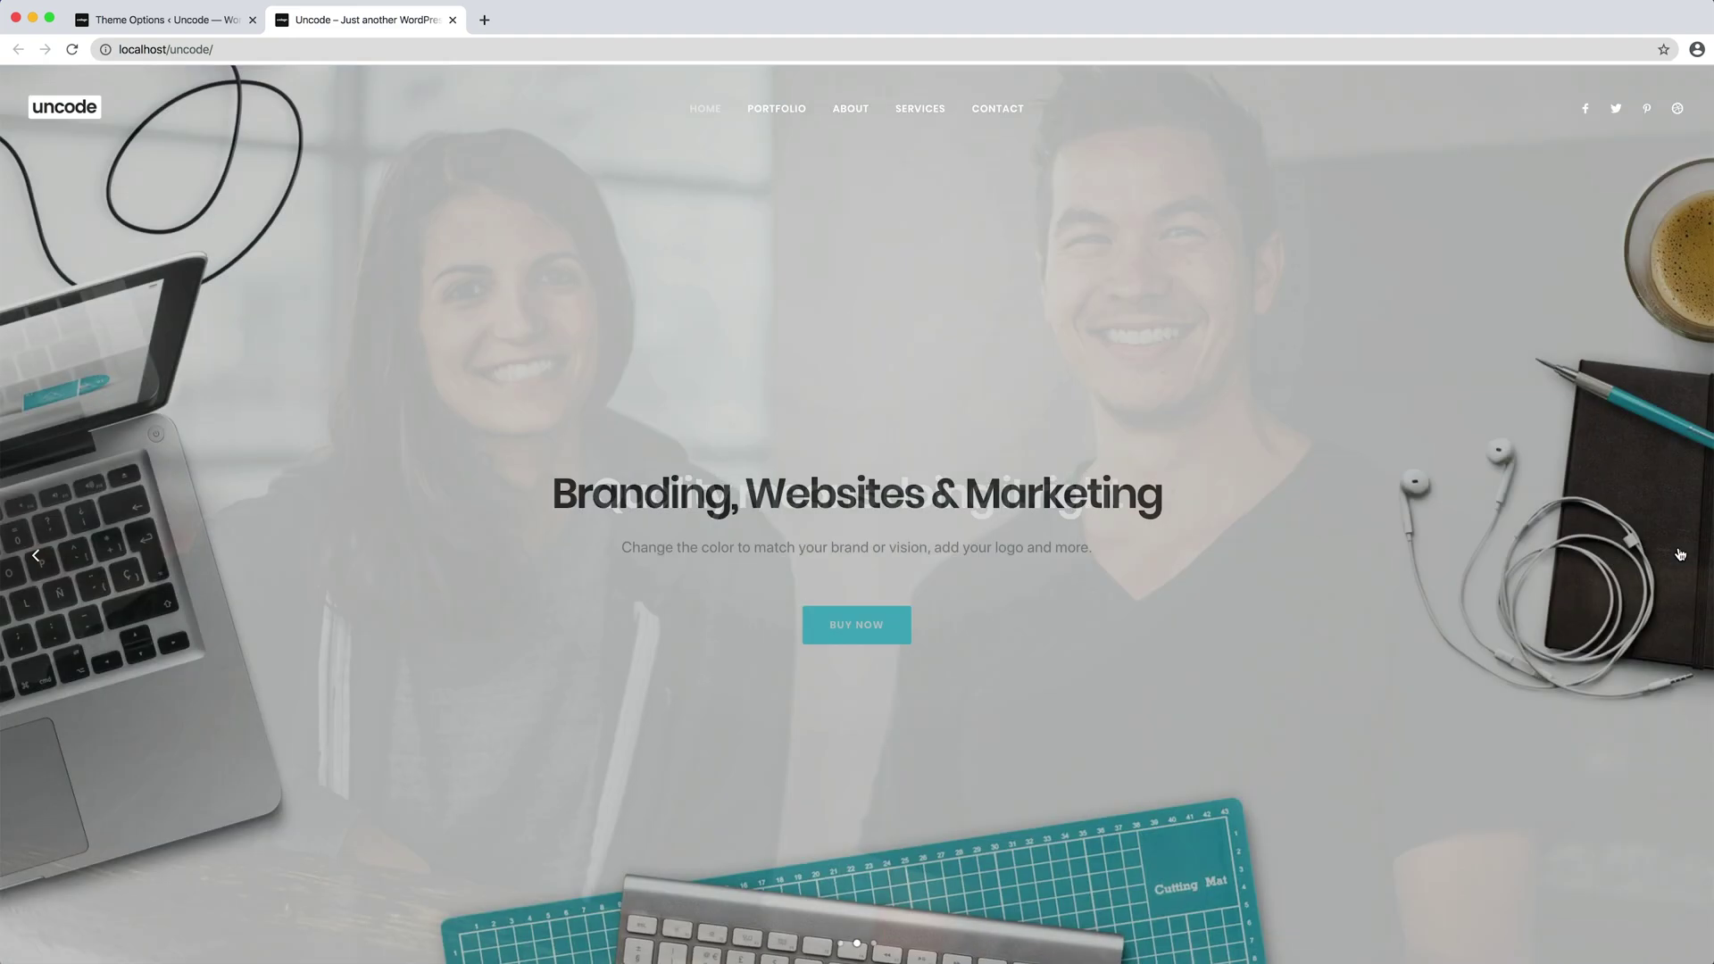
left_click(1680, 554)
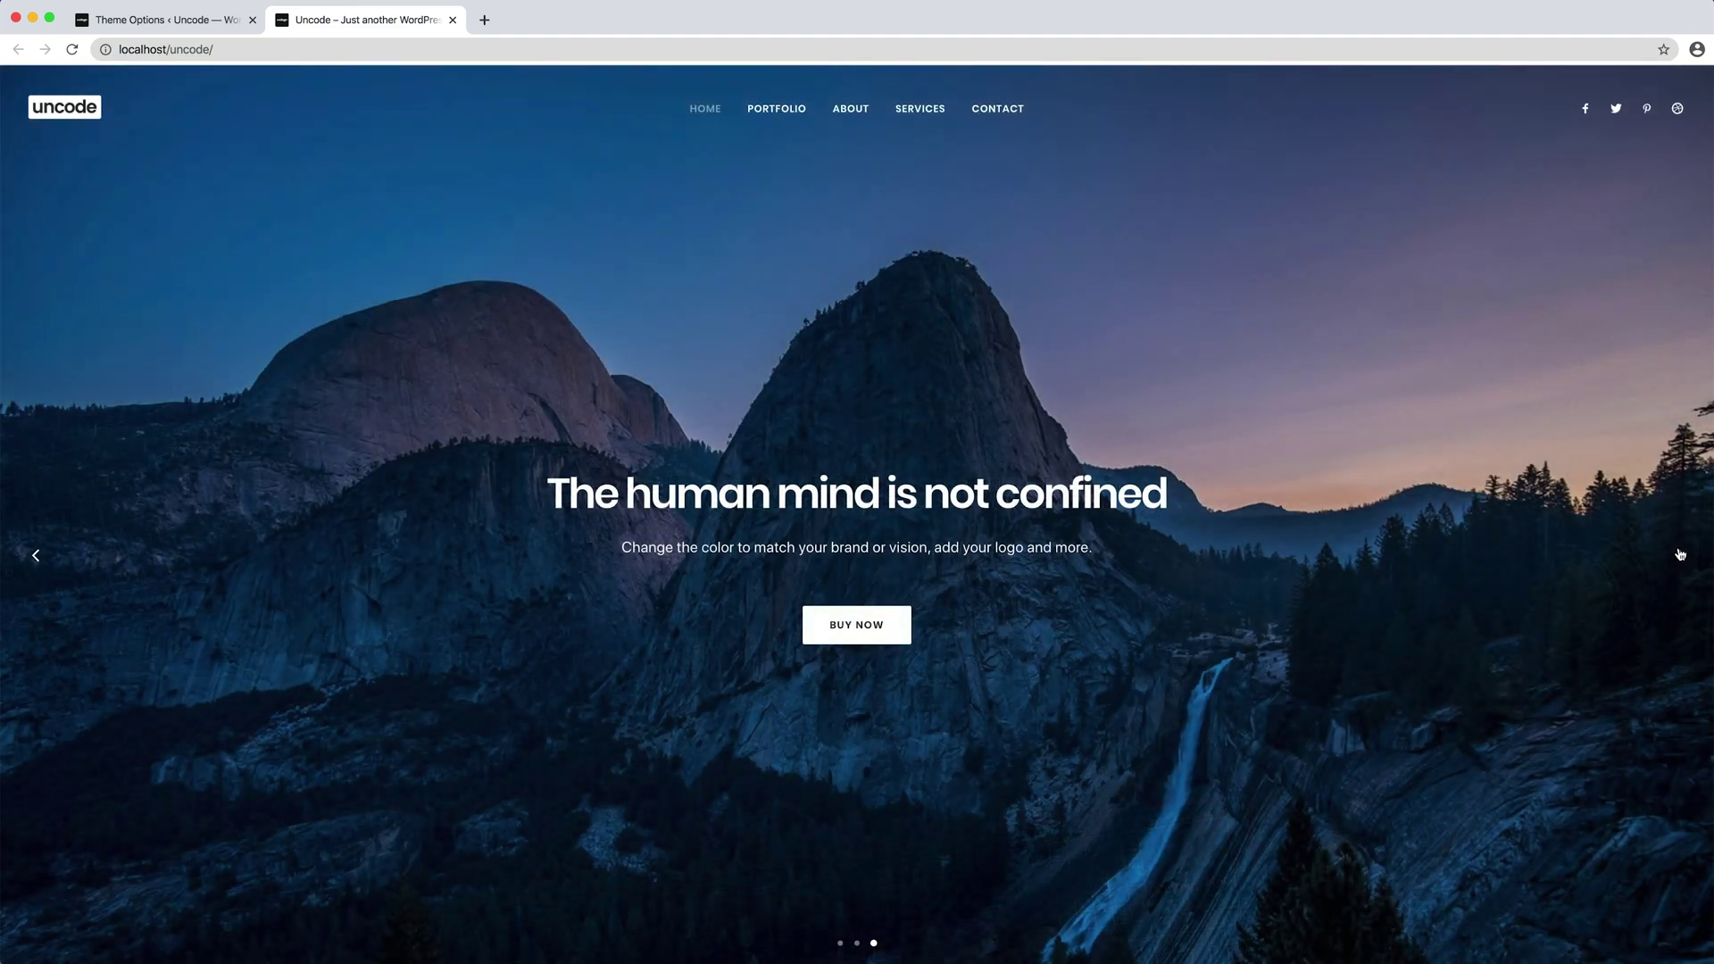